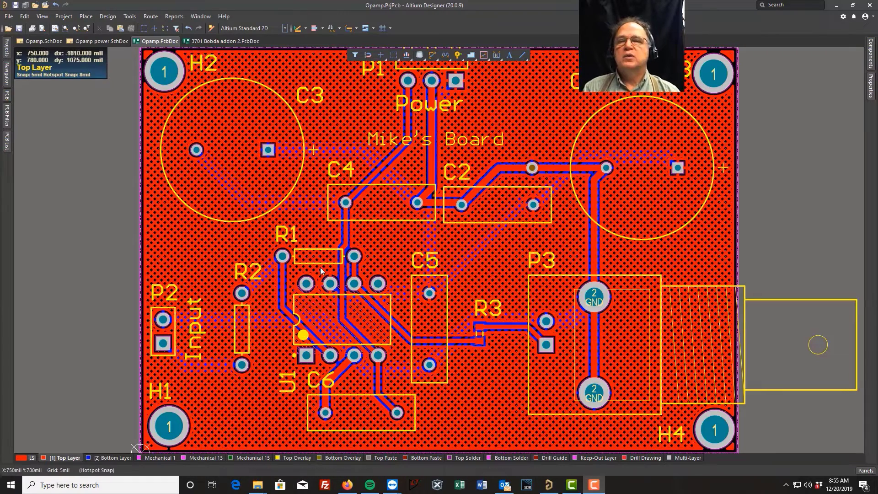
Step: Check the 3701 Bobda addon 2 board, return to the Opamp board, and add a new PCB document to the Opamp project
click(215, 42)
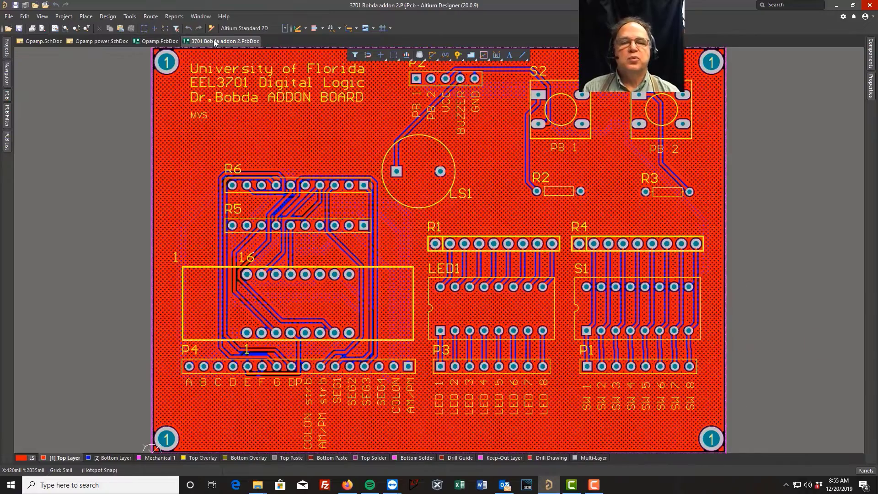
click(159, 42)
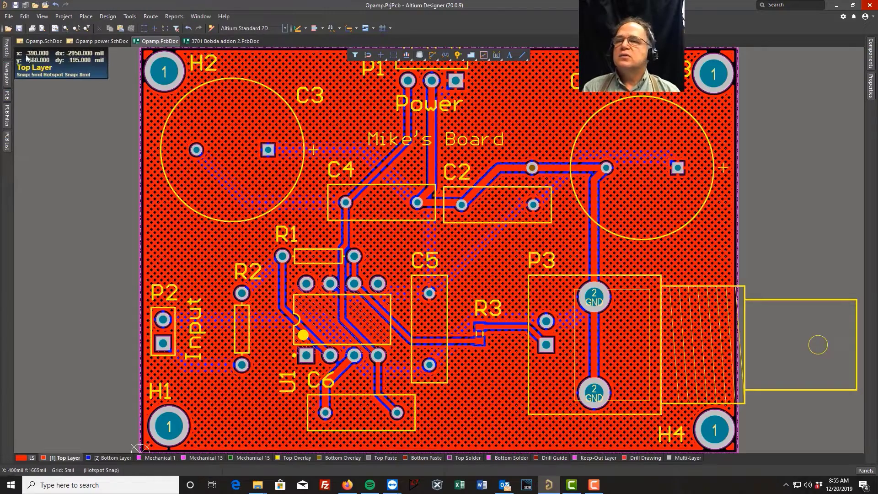
click(8, 52)
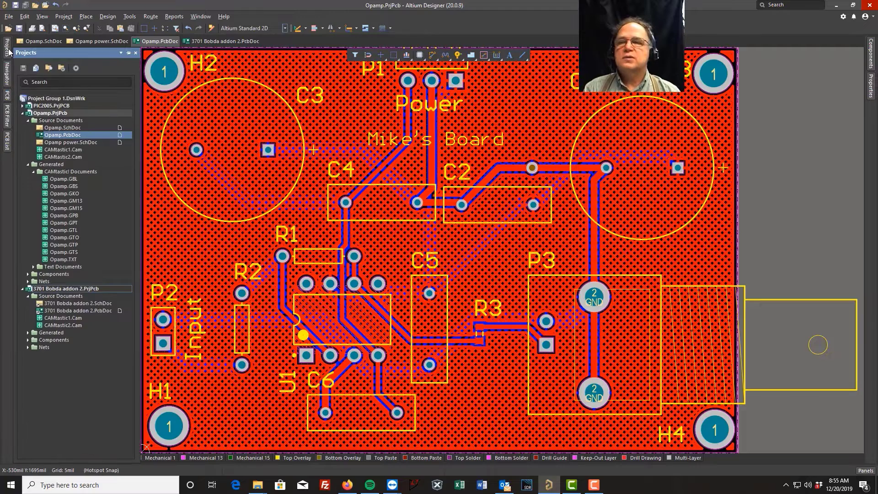
right_click(48, 115)
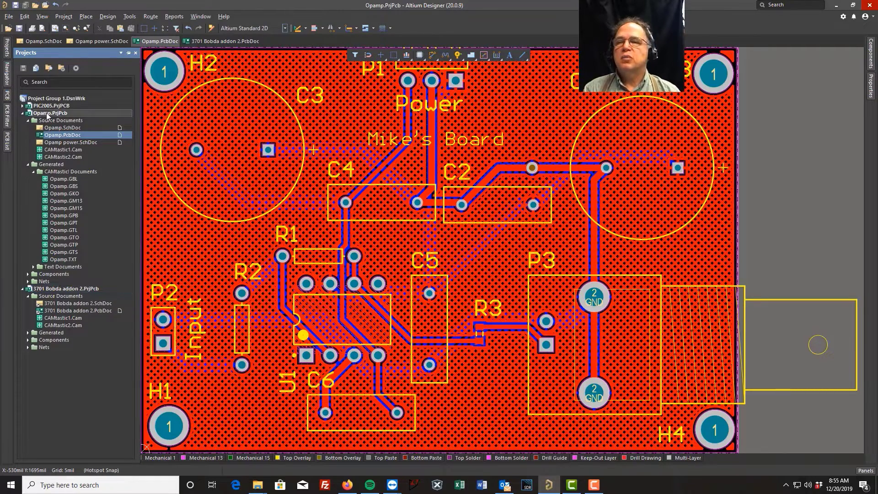
mouse_move(110, 132)
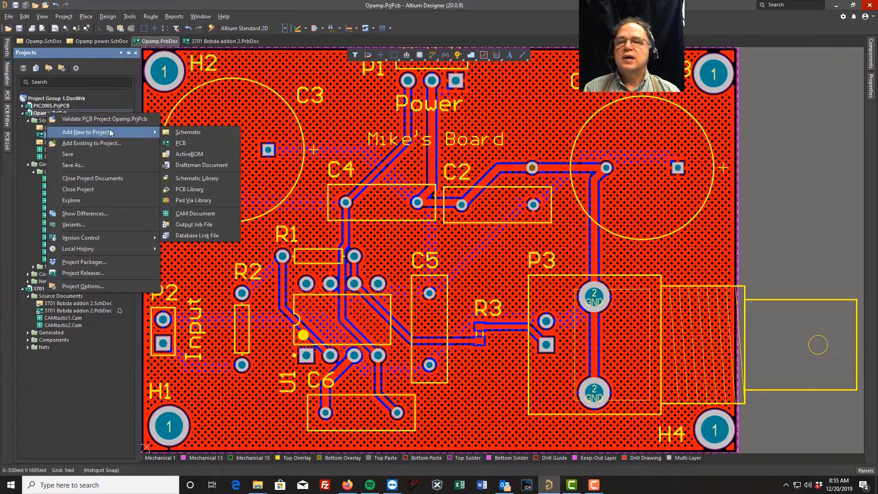
click(181, 143)
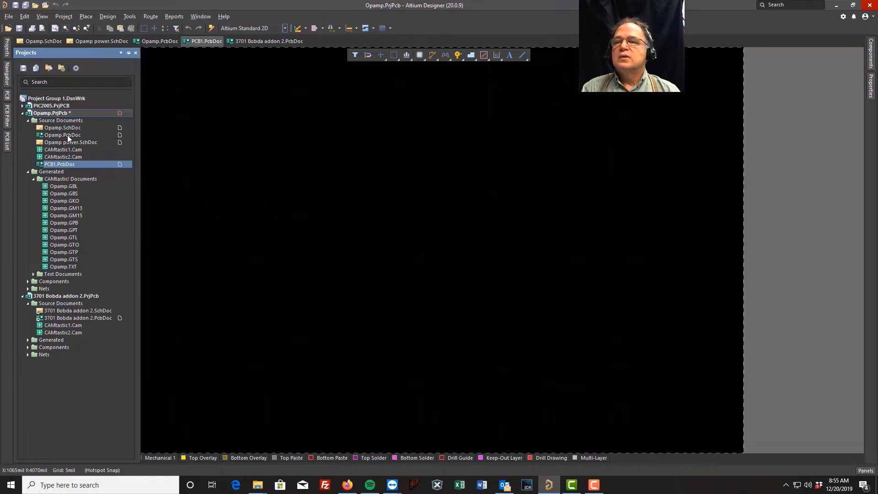
Step: Save the new PCB document as "Opamp pnl.PcbDoc" in the OpAmp folder
right_click(57, 165)
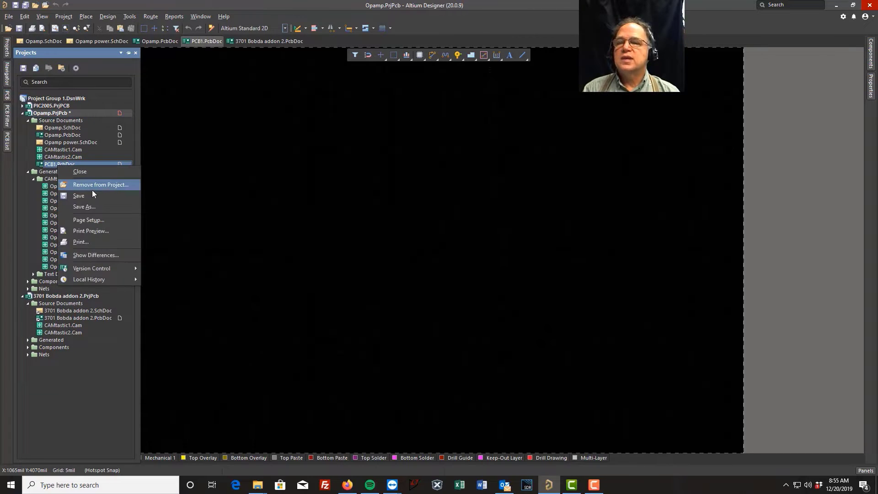
click(86, 207)
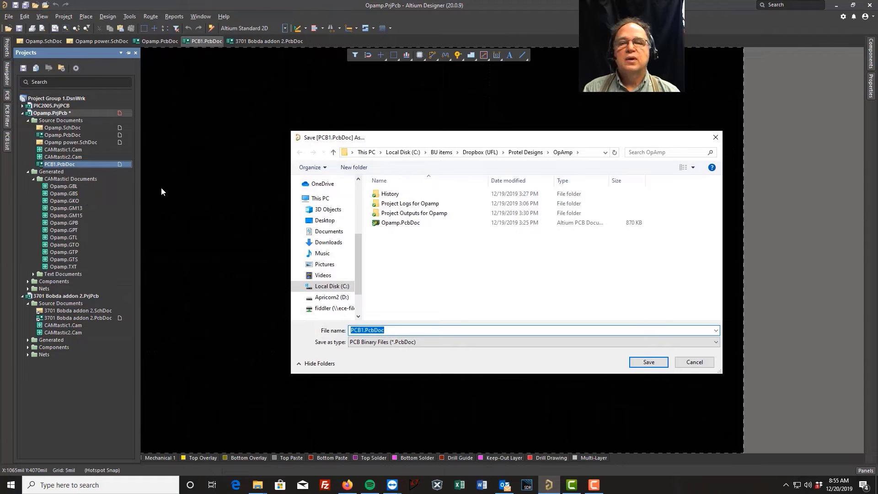
click(392, 223)
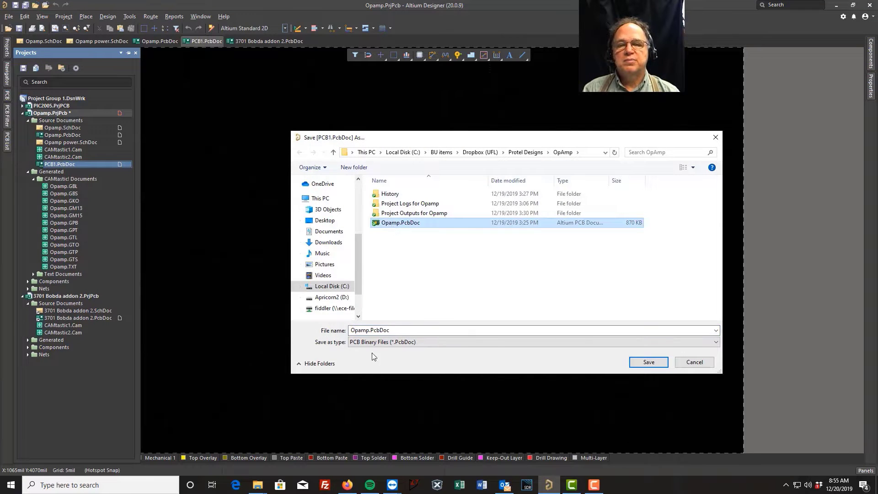
double_click(368, 331)
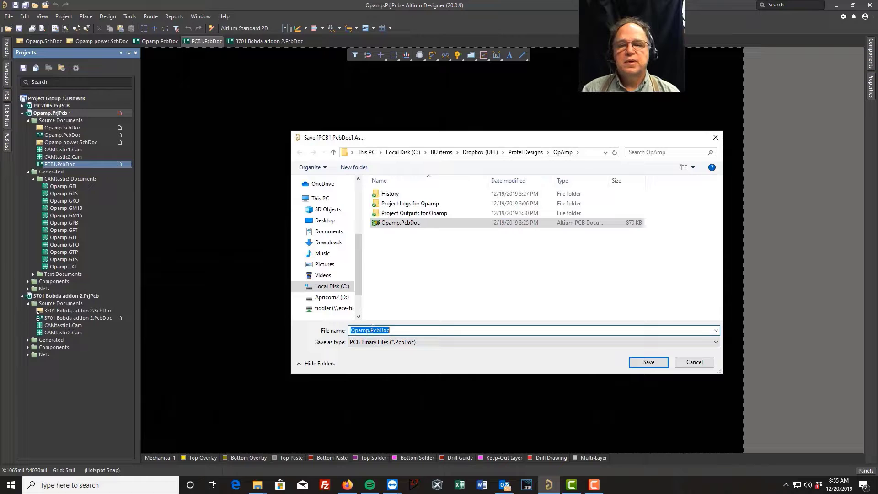
click(369, 330)
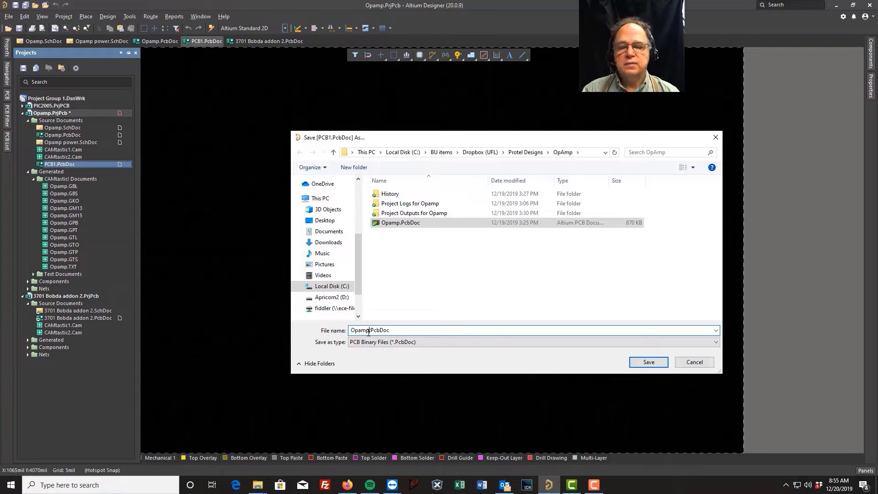
text(pnl)
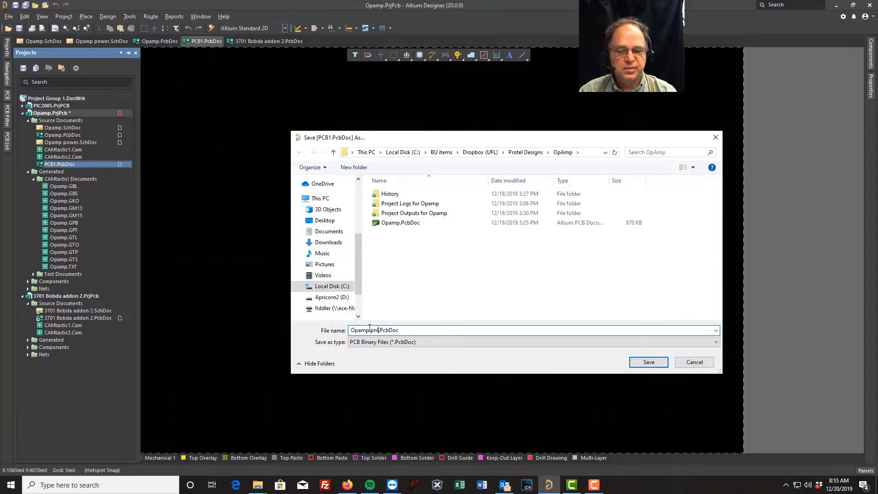
key(Return)
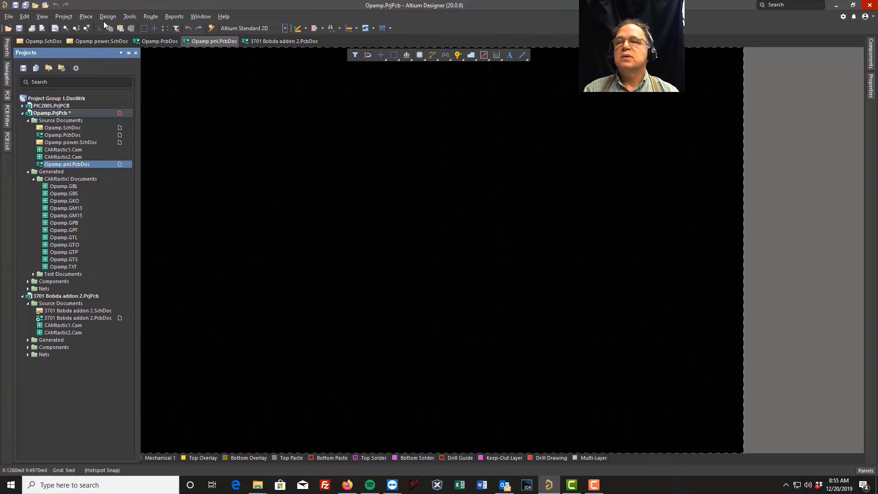
Step: Start an embedded board array and set Opamp.PcbDoc as its source PCB document
click(83, 18)
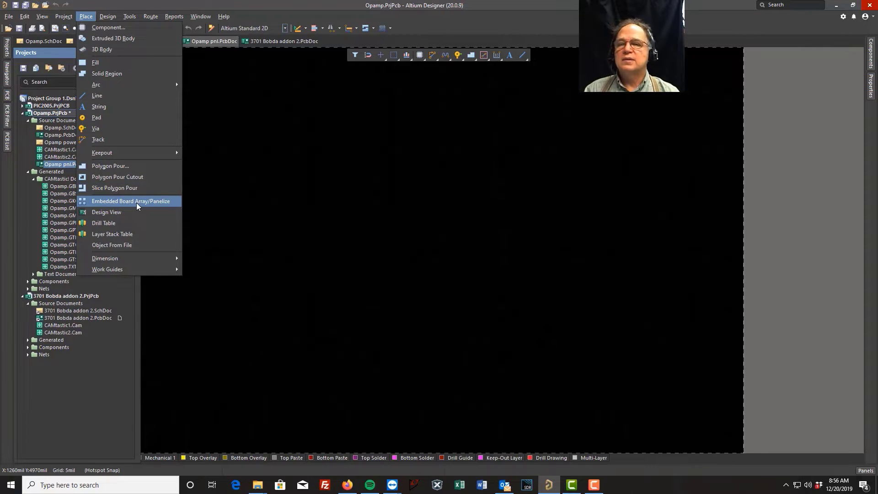
click(118, 201)
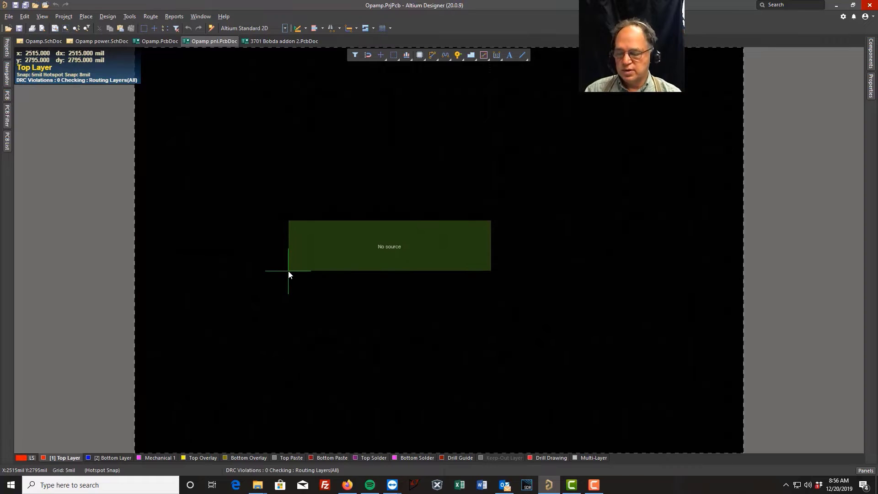
key(Tab)
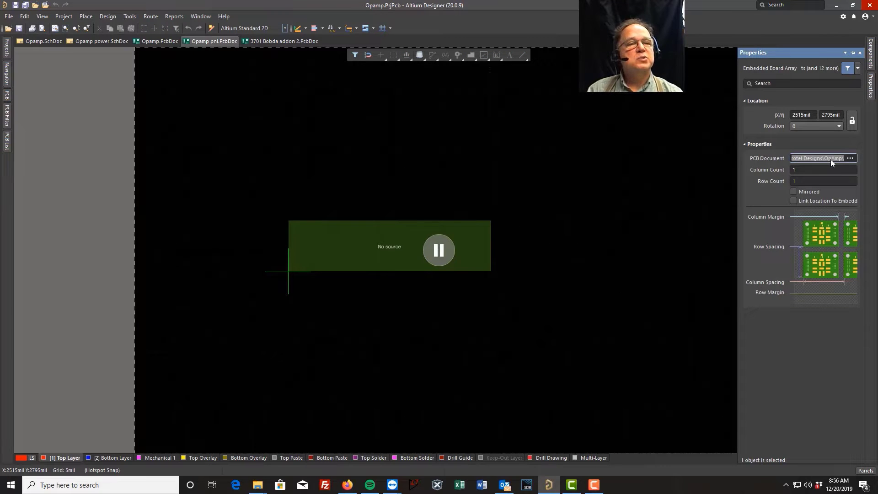
click(850, 157)
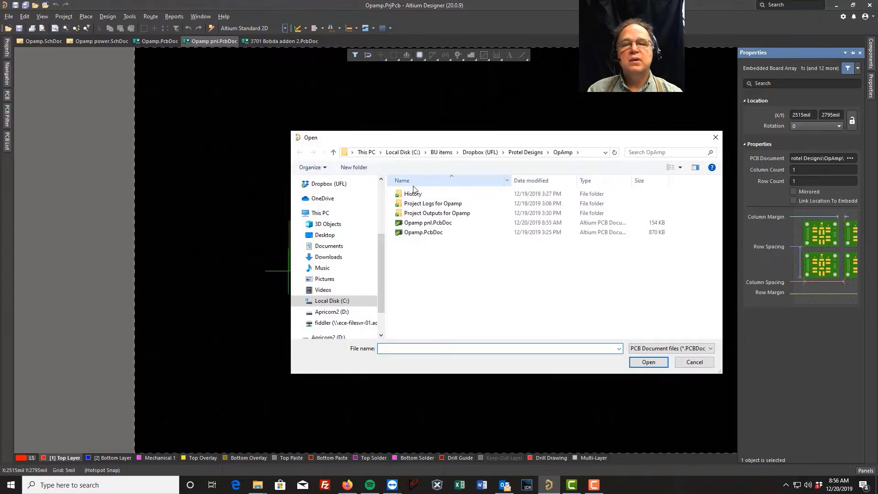
click(414, 233)
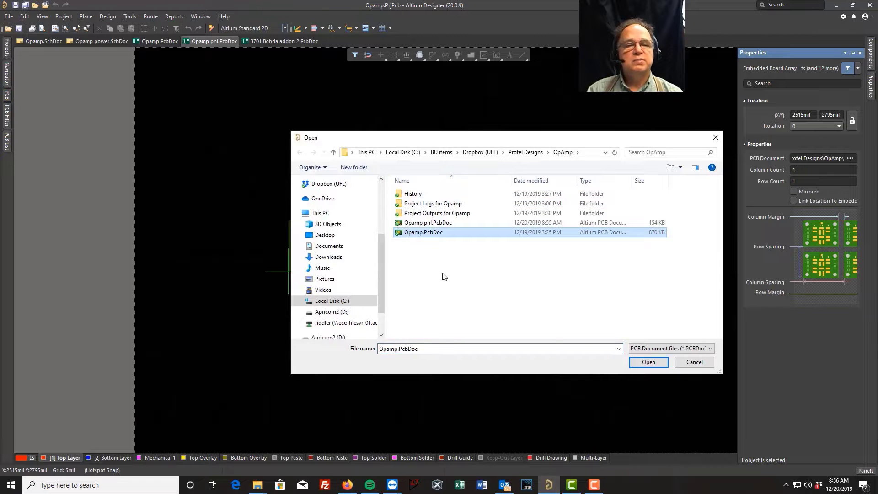
click(644, 362)
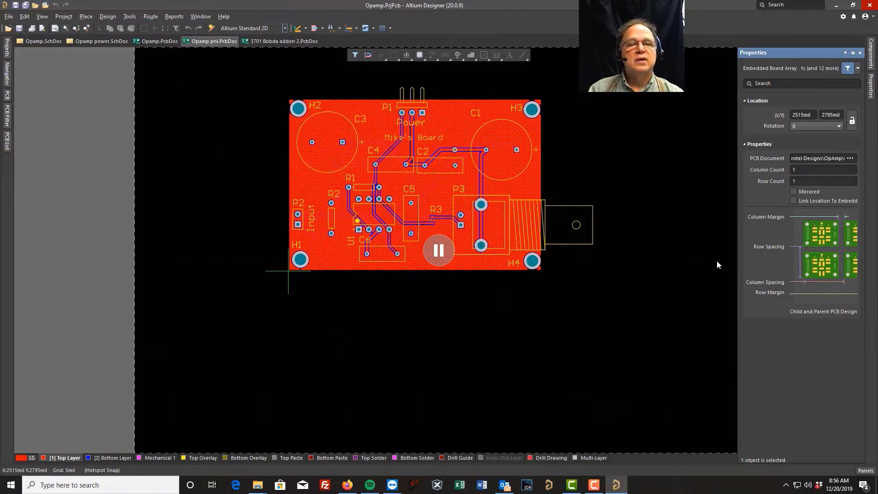
Step: Place the Opamp board array on the panel's lower-left corner at X 1000 mil, Y 1000 mil
click(438, 252)
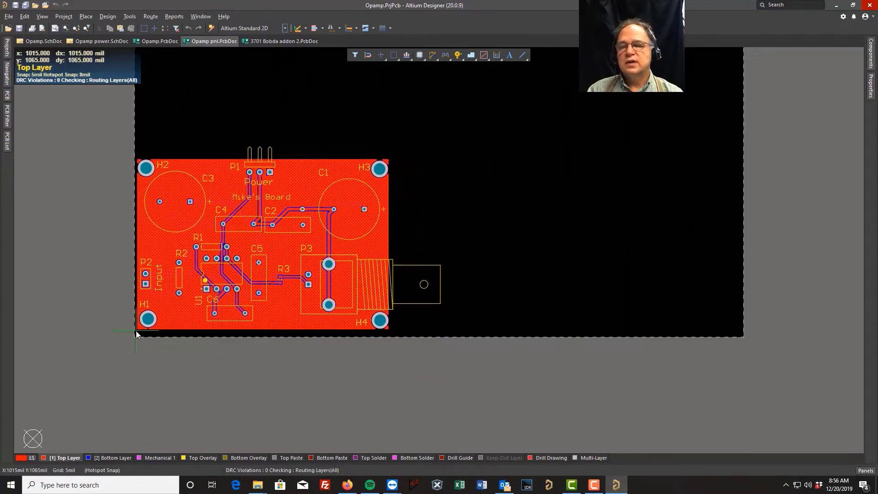
ctrl+scroll(136, 337, up, 5)
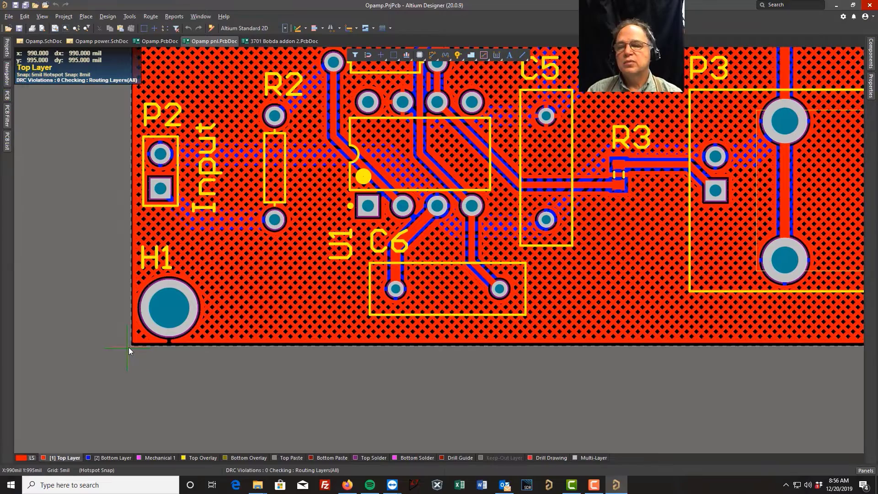
click(131, 347)
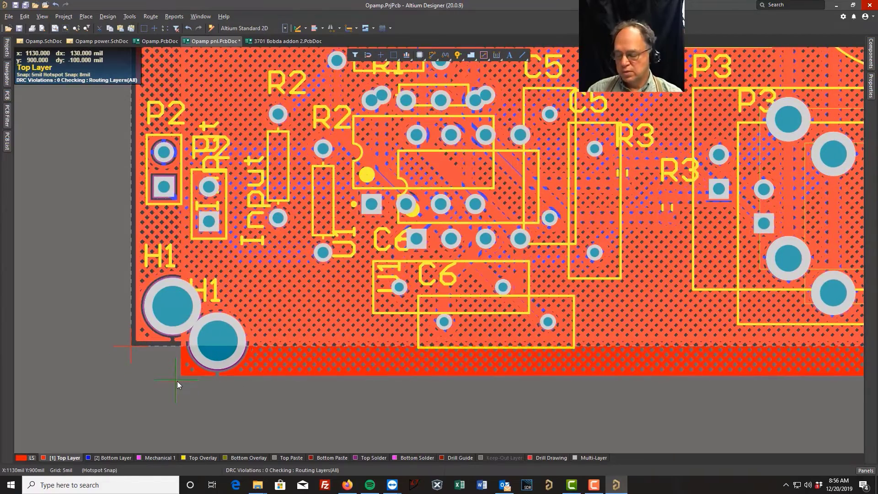
Step: Set the second embedded board array's source to 3701 Bobda addon 2.PcbDoc from the Protel Designs folder
key(Tab)
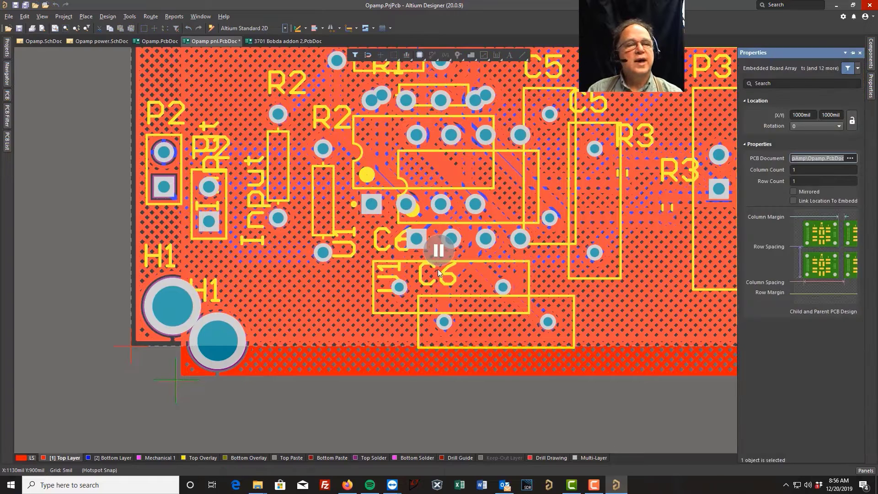
click(850, 158)
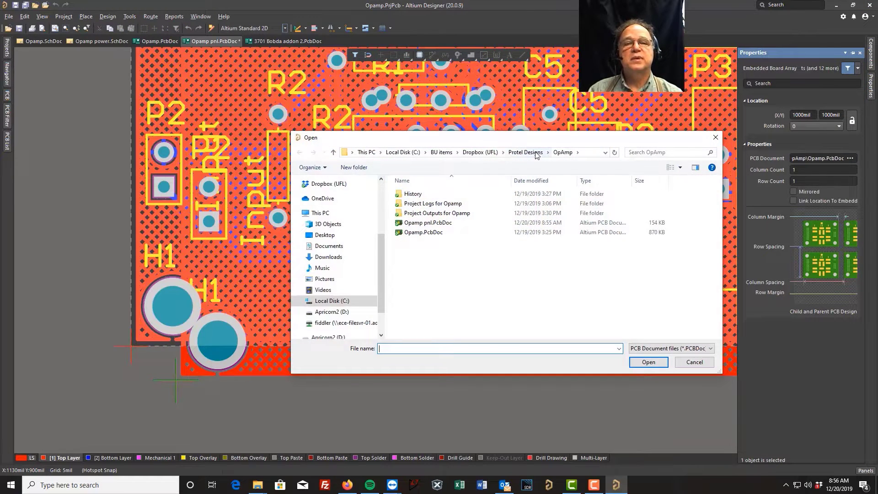
click(480, 152)
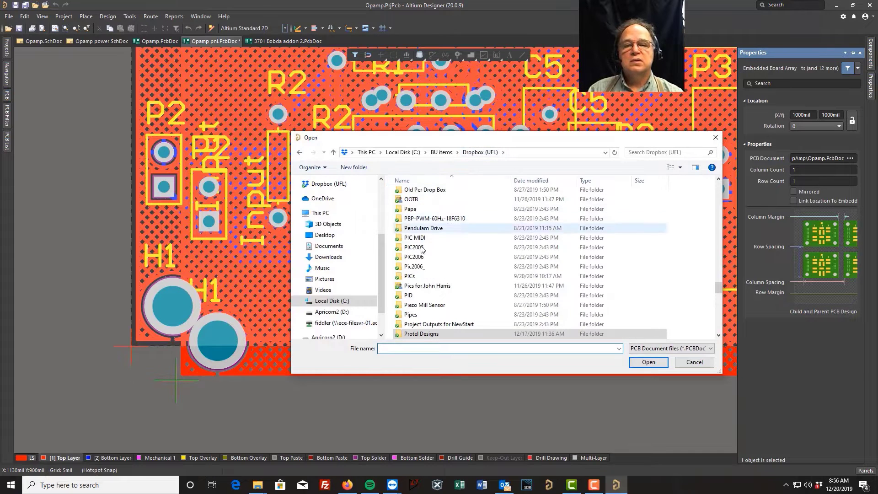
double_click(414, 334)
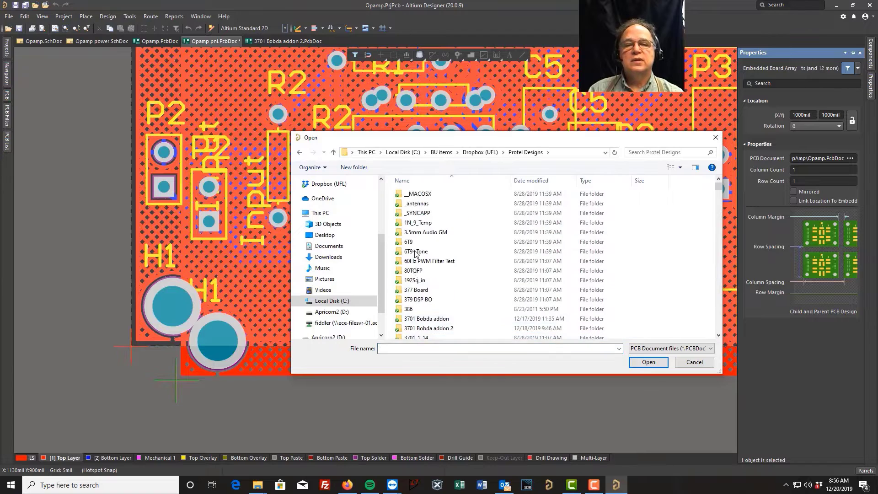
scroll(402, 281, down, 5)
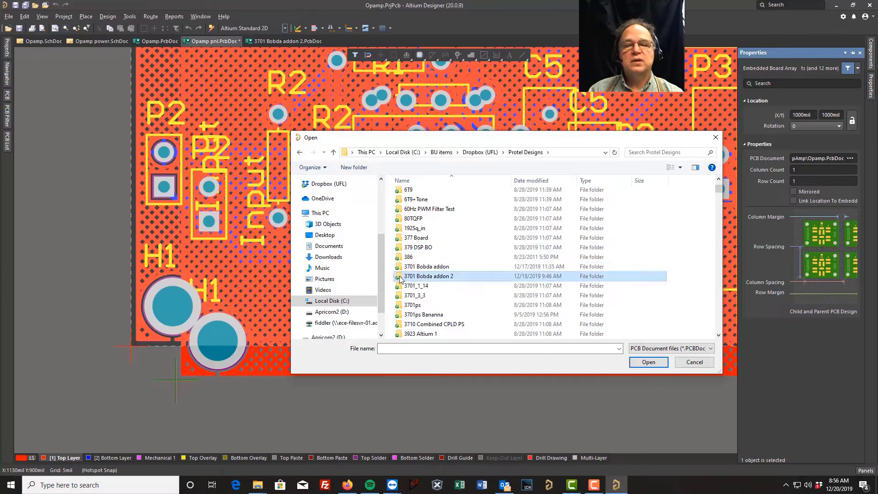
double_click(401, 277)
click(434, 195)
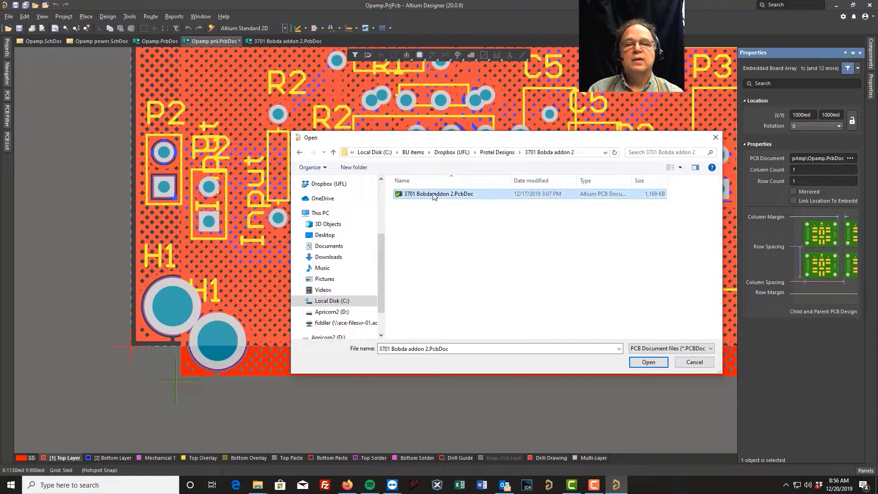
click(649, 362)
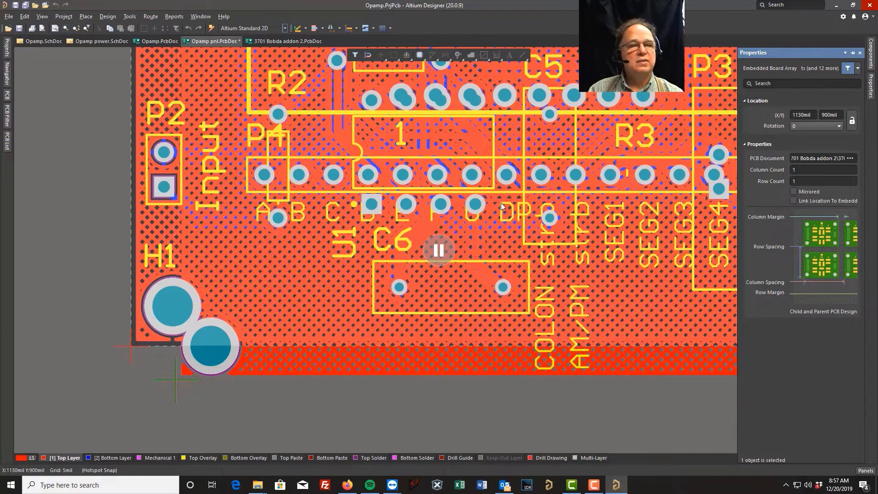
Step: Place the 3701 Bobda addon 2 board array directly above the Opamp board at X 1000 mil, Y 2725 mil
click(437, 249)
ctrl+scroll(242, 324, down, 2)
ctrl+scroll(242, 333, down, 3)
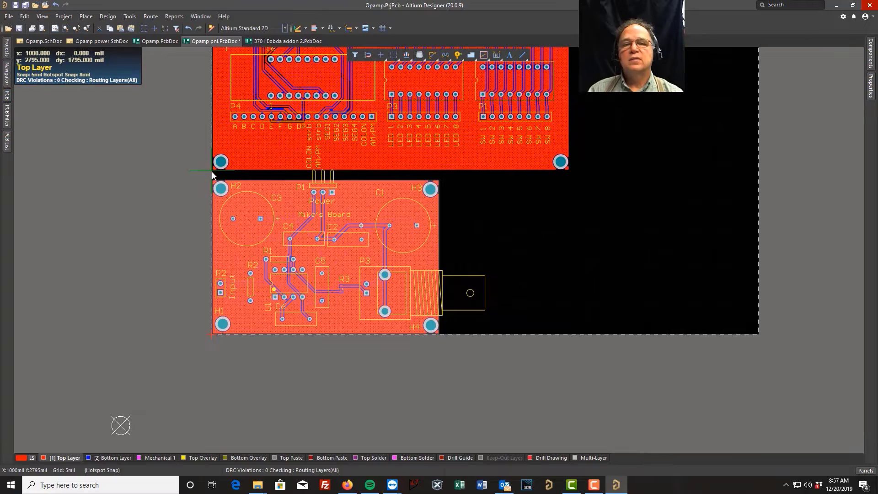
ctrl+scroll(213, 178, up, 6)
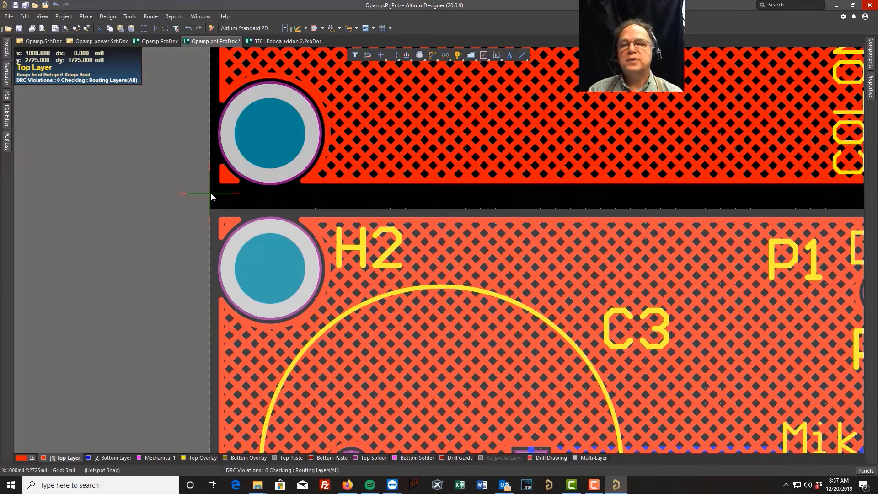
click(211, 194)
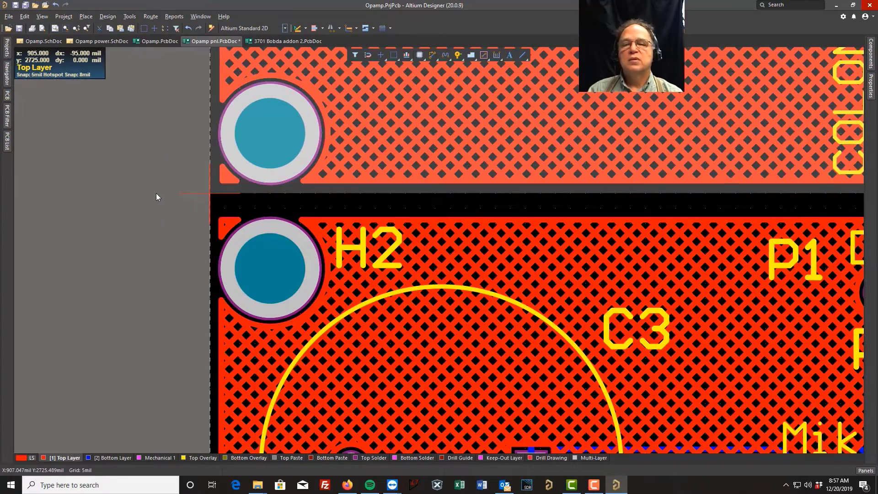
Step: Set the Opamp embedded board array to 2 columns and 2 rows
ctrl+scroll(155, 193, down, 5)
ctrl+scroll(166, 197, down, 2)
right_drag(549, 154, 571, 300)
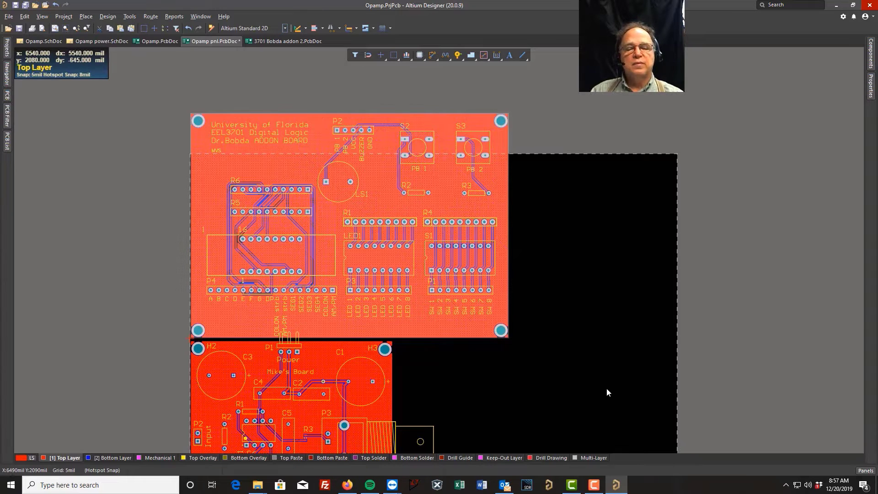
scroll(538, 391, up, 3)
scroll(542, 389, down, 7)
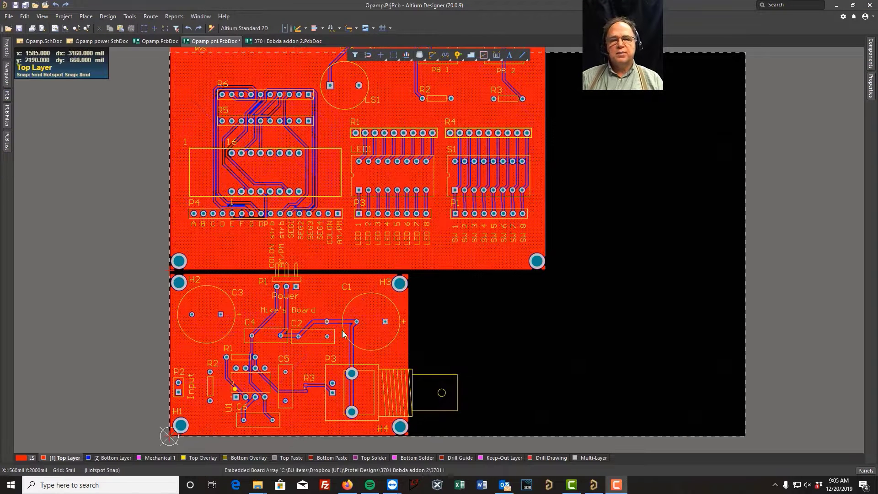
click(306, 364)
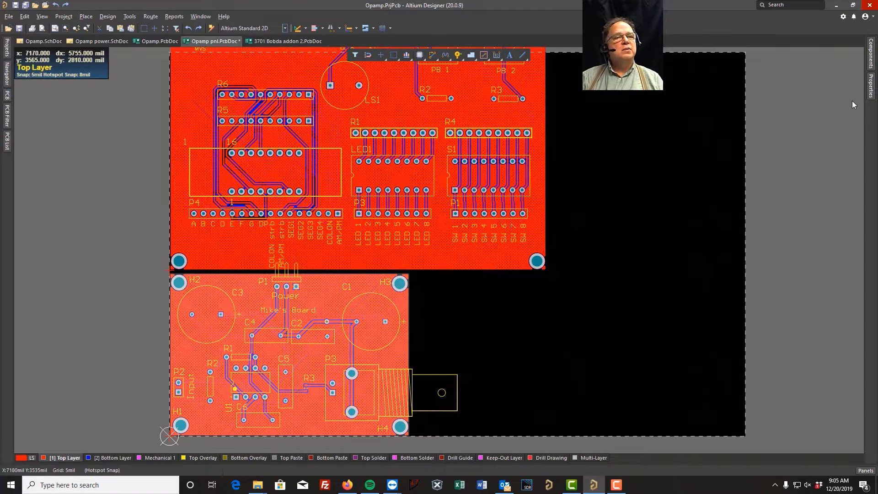
click(873, 89)
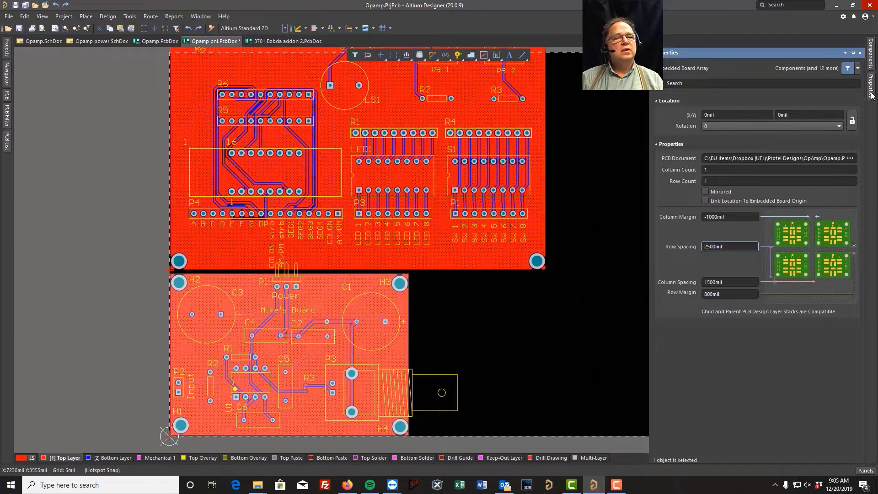
click(852, 53)
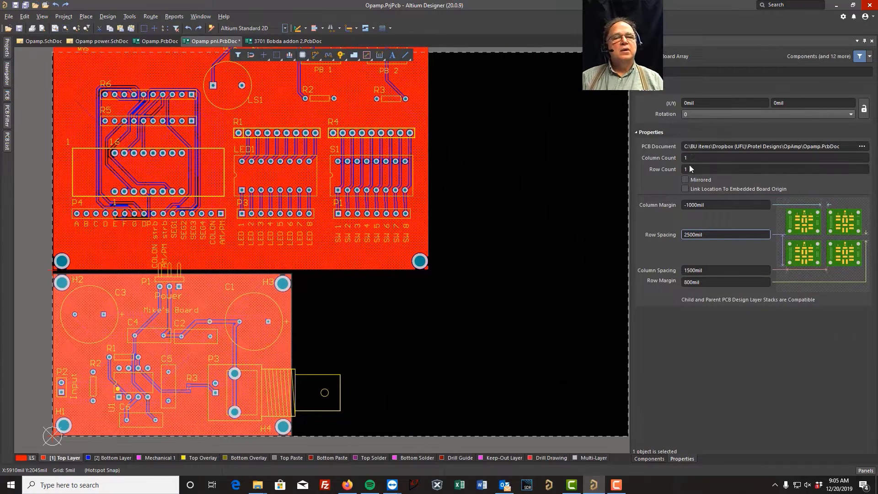
click(692, 157)
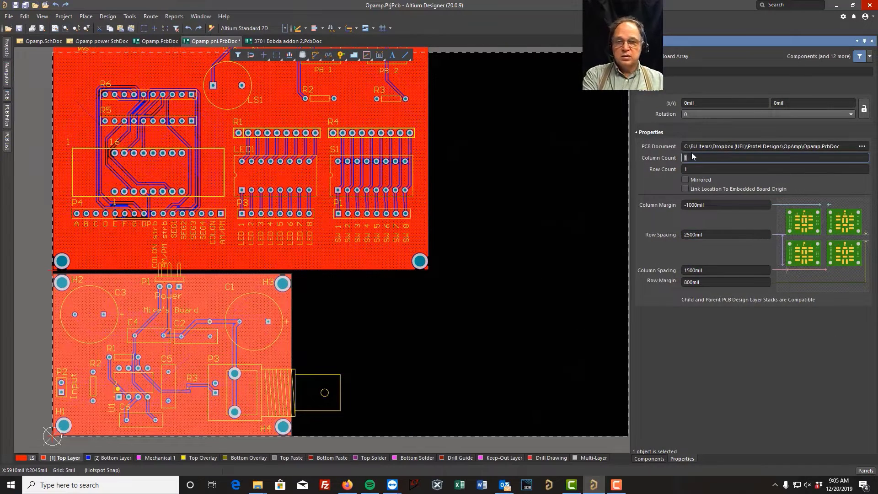
text(2)
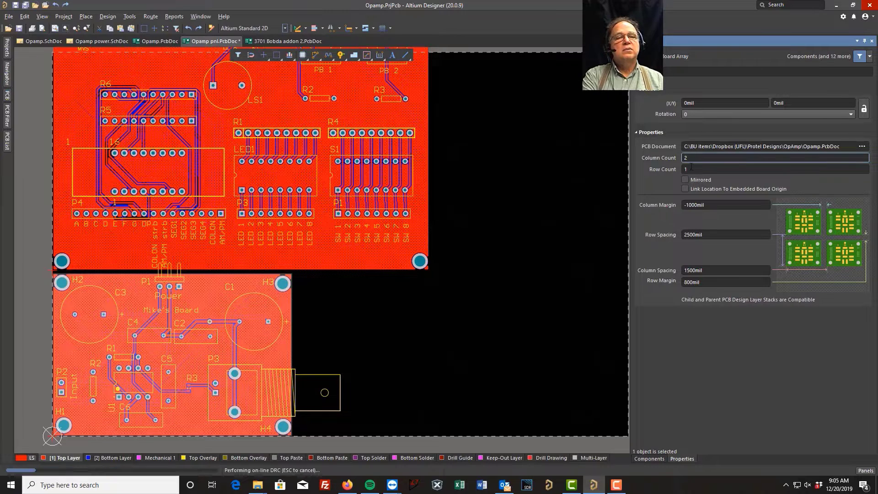
click(691, 167)
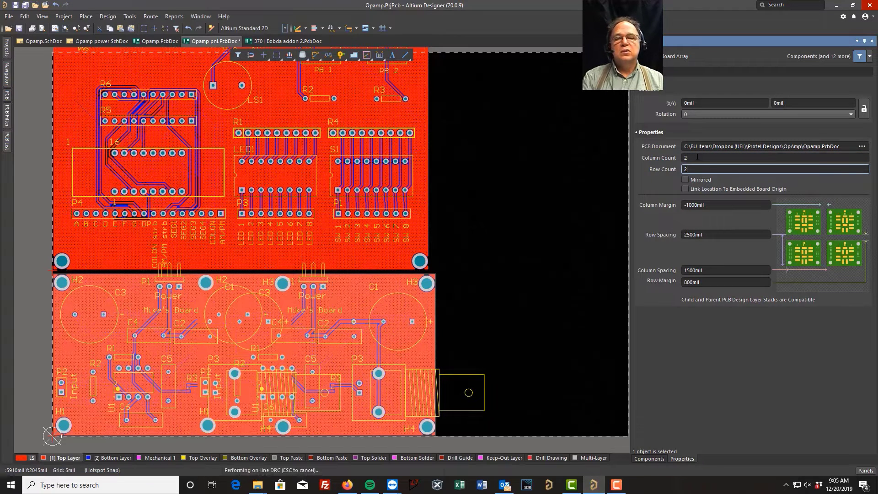
click(691, 157)
Step: Move the 3701 Bobda addon 2 board array up clear of the Opamp array, to about X 20 mil, Y 4230 mil
right_drag(550, 123, 622, 295)
click(354, 185)
drag(298, 192, 297, 111)
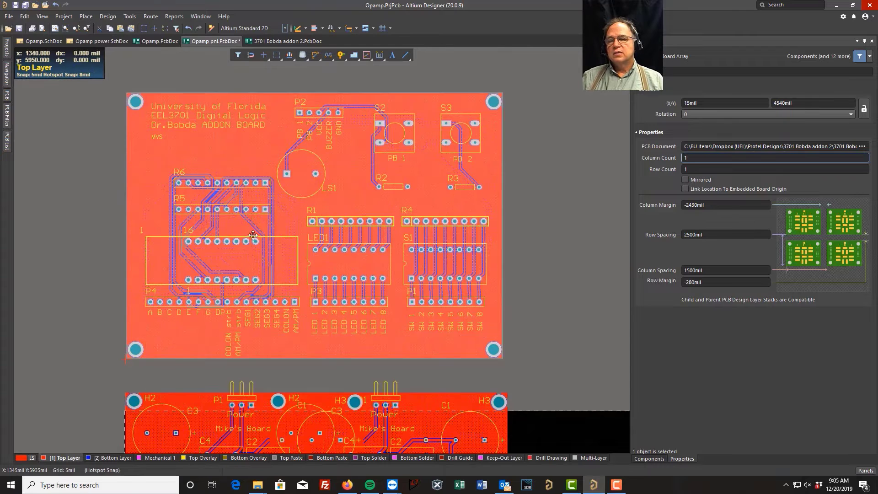
drag(254, 225, 254, 253)
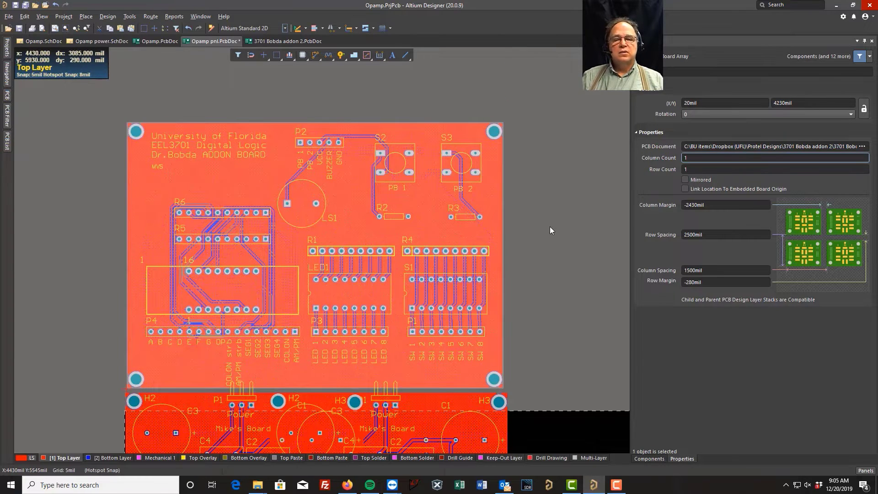
Step: Set the Opamp board array's column margin and row margin to 50 mil each, and clear the selection
scroll(545, 231, down, 10)
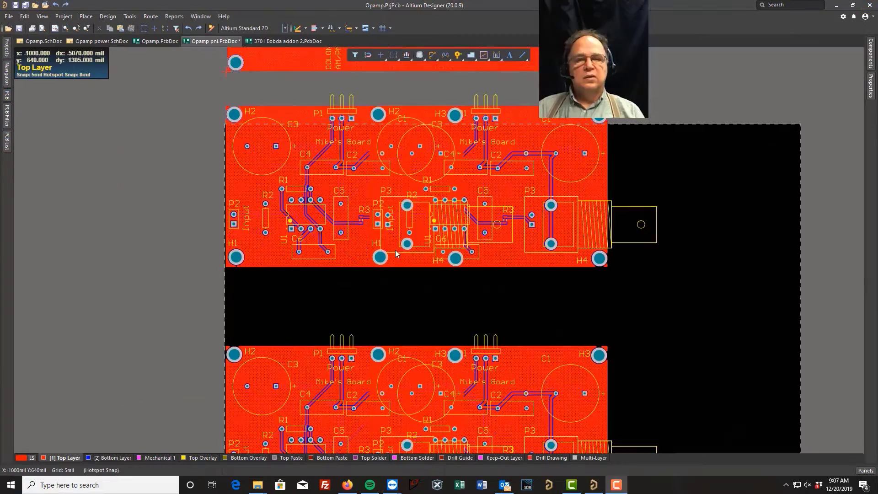
mouse_move(689, 164)
right_down()
mouse_move(690, 255)
mouse_move(676, 168)
right_up()
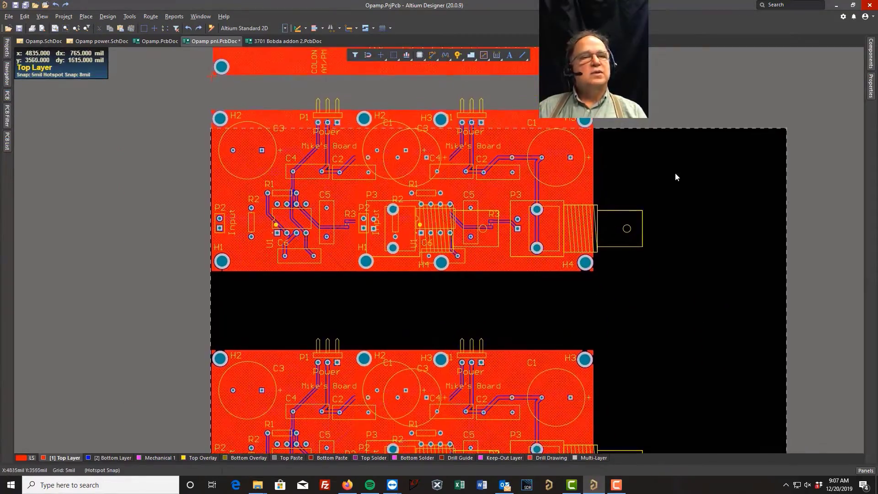
click(563, 378)
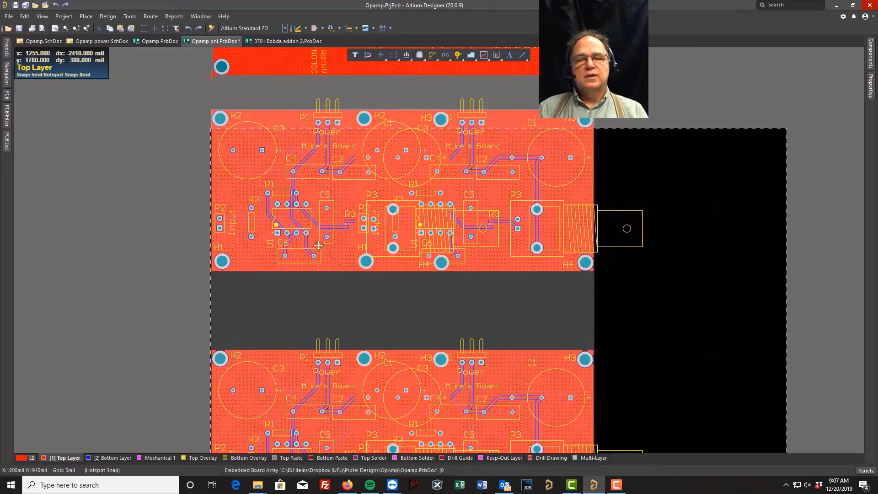
click(870, 89)
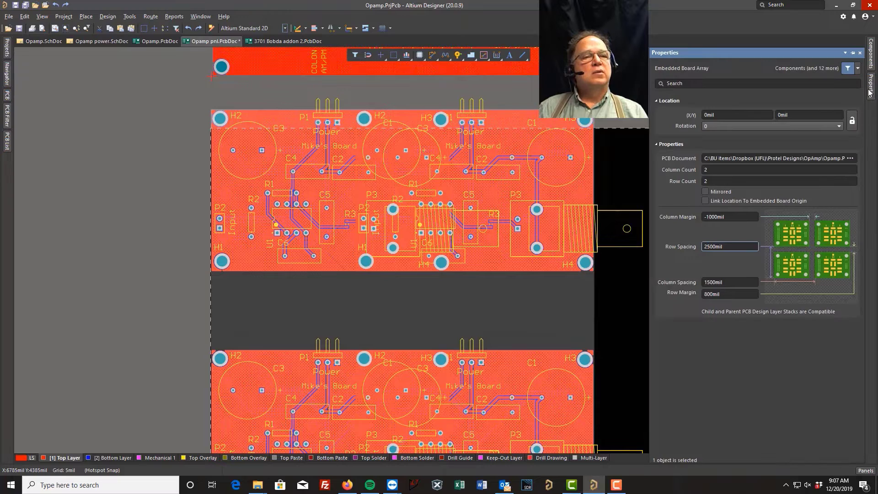
click(854, 53)
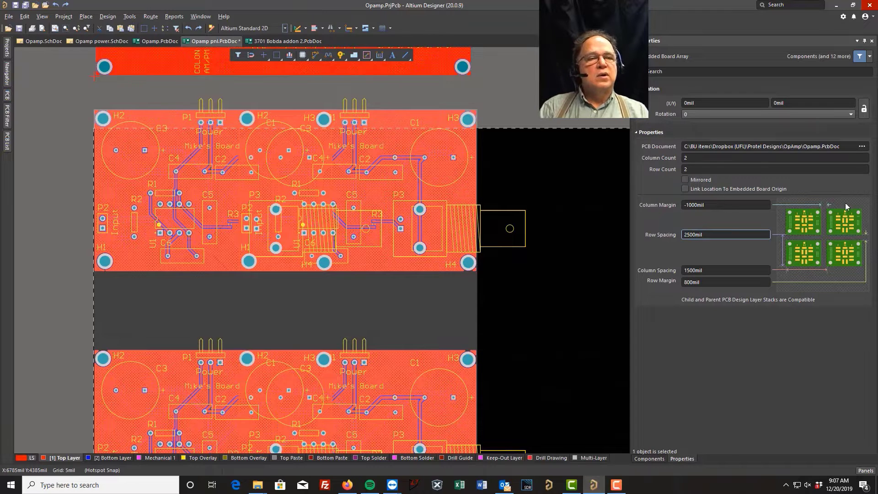
click(716, 204)
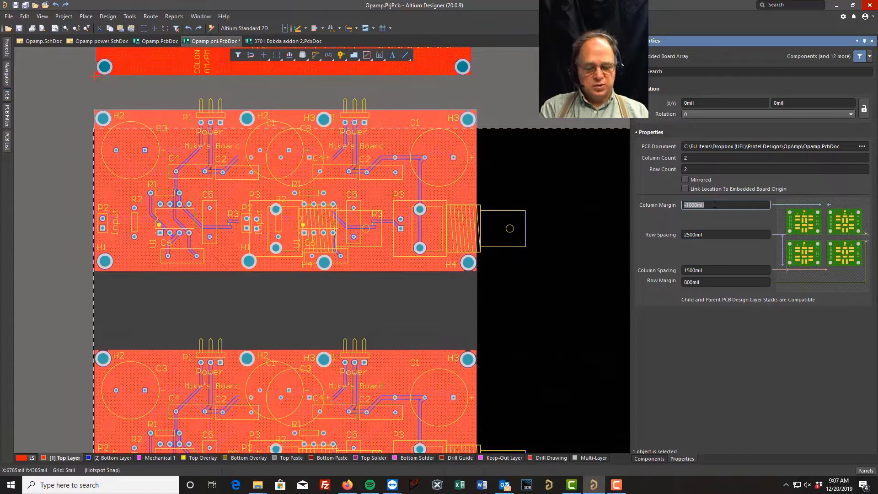
text(50)
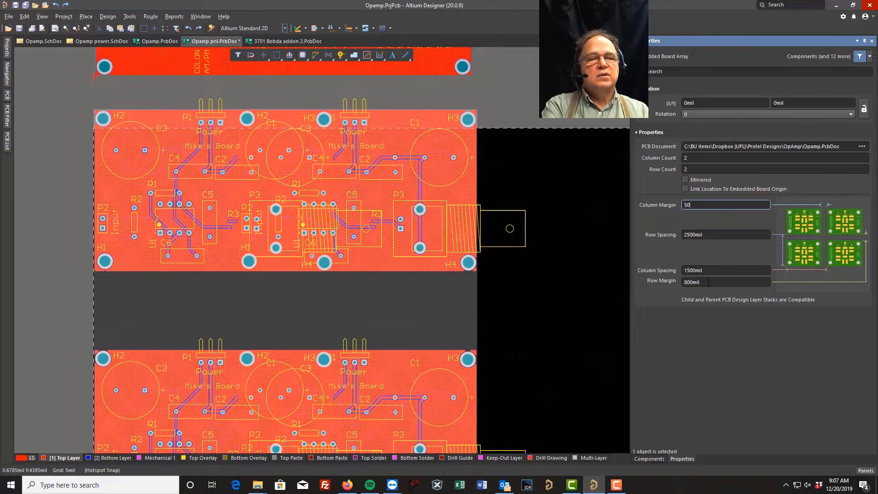
click(709, 282)
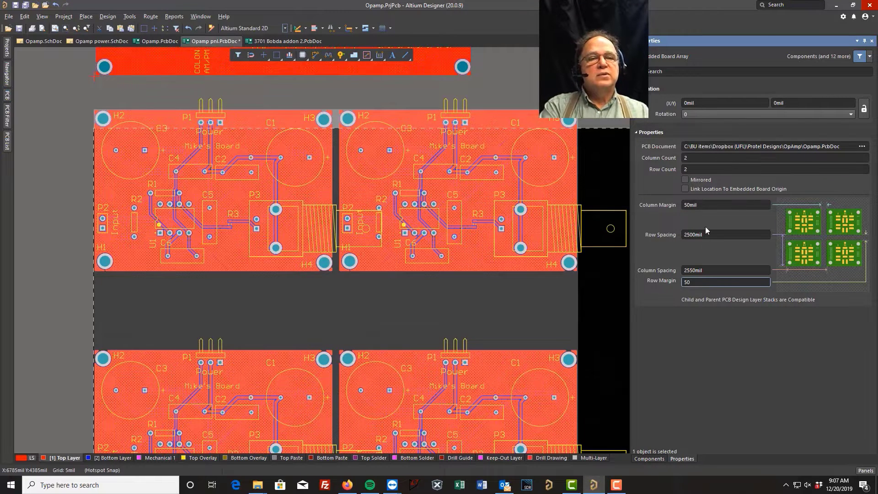
text(50)
key(Return)
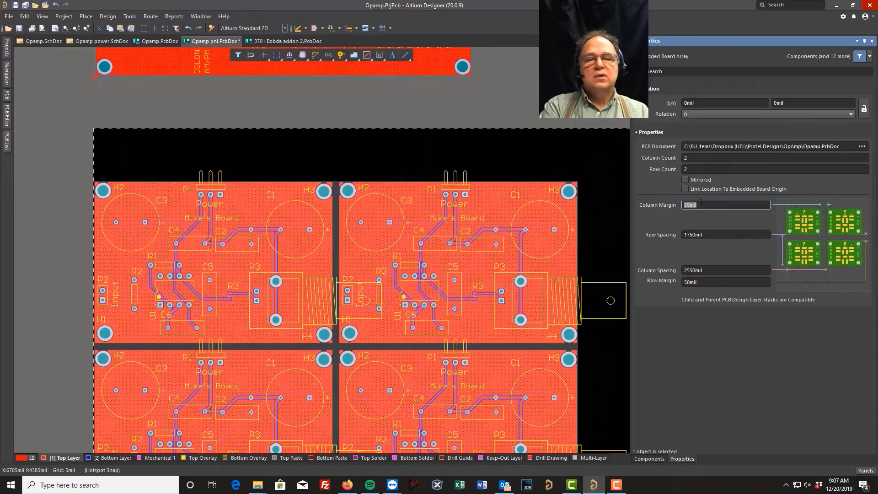
drag(381, 149, 381, 148)
click(380, 149)
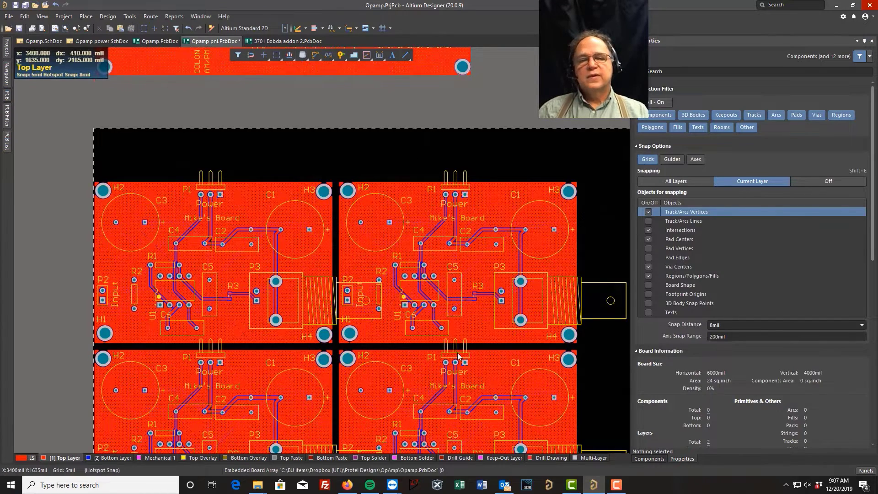
Step: Move the 3701 Bobda addon 2 board array down to just above the Opamp array, at about X 10 mil, Y 3460 mil
right_drag(378, 143, 412, 213)
click(299, 126)
drag(300, 125, 292, 231)
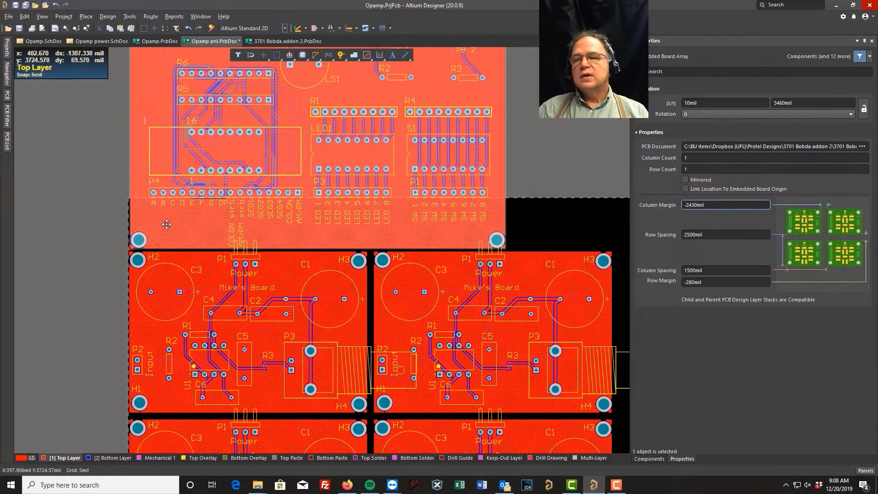
Step: Align the 3701 Bobda addon 2 array with the panel's left edge by moving it to X 0 mil, Y 3465 mil
ctrl+scroll(167, 223, up, 4)
right_drag(101, 223, 321, 170)
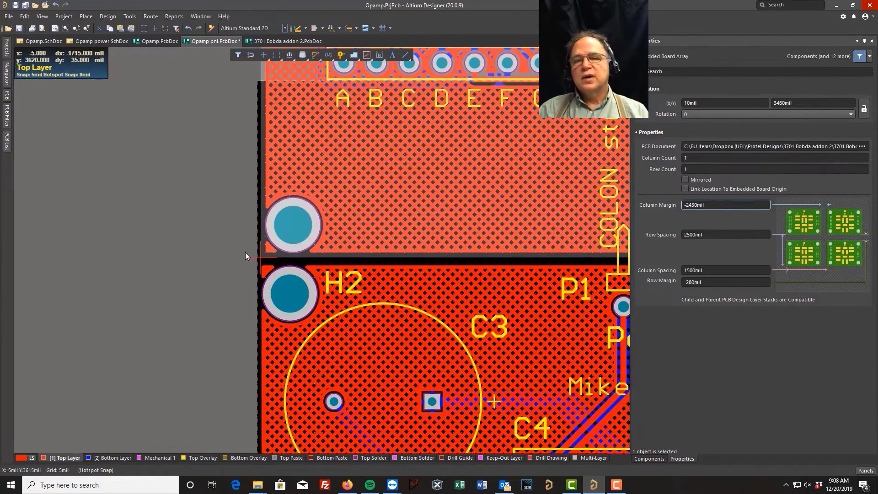
ctrl+scroll(249, 263, up, 5)
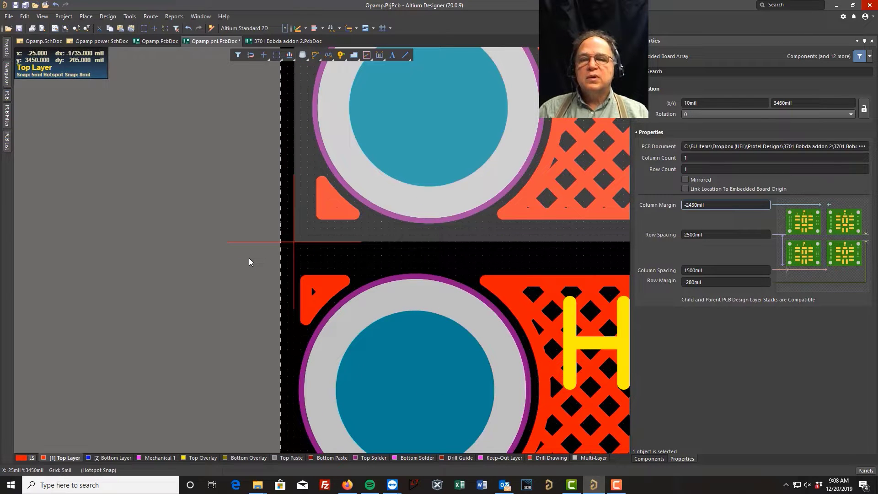
click(328, 268)
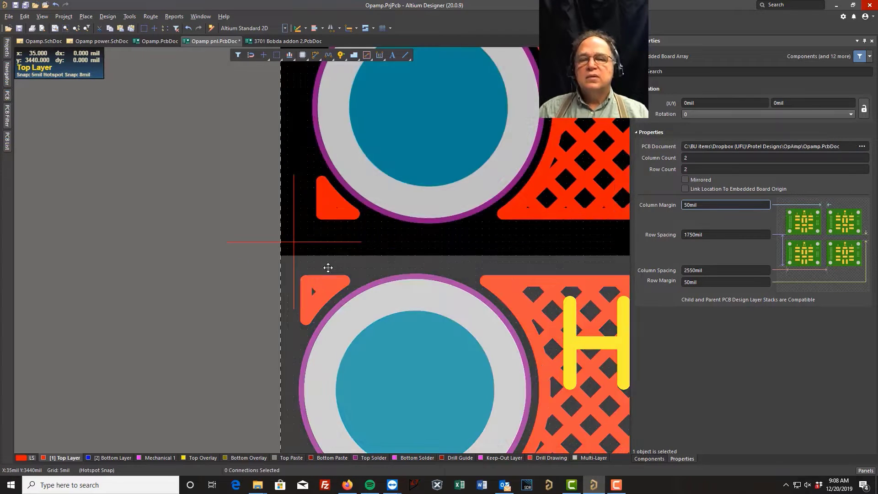
click(329, 214)
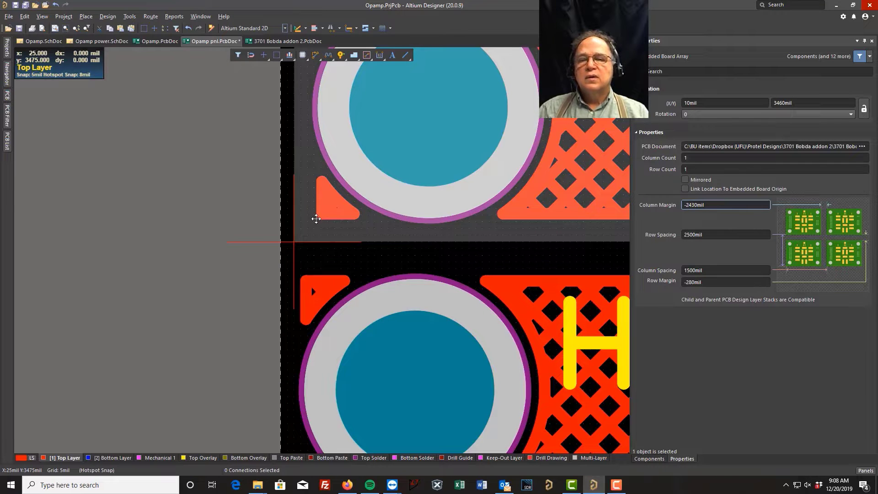
drag(316, 219, 300, 218)
ctrl+scroll(229, 232, down, 10)
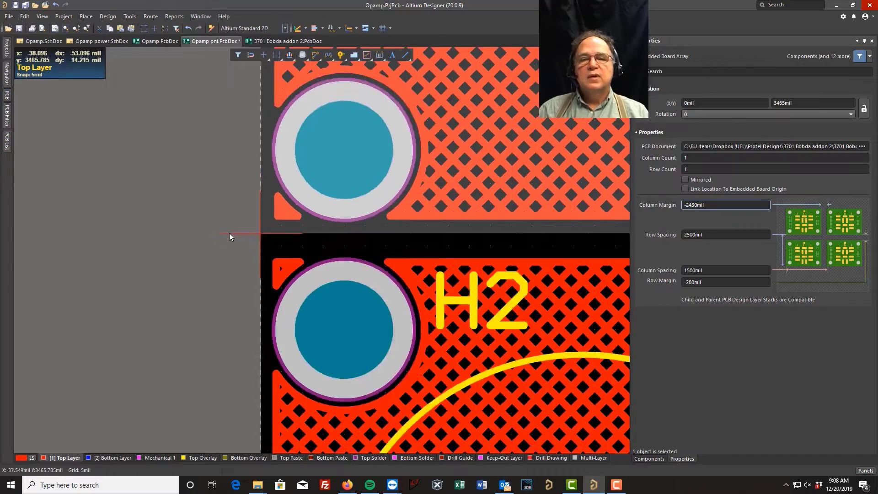
Step: Examine the panel's origin corner, the Opamp array and the overall layout of both board arrays
ctrl+scroll(235, 261, down, 5)
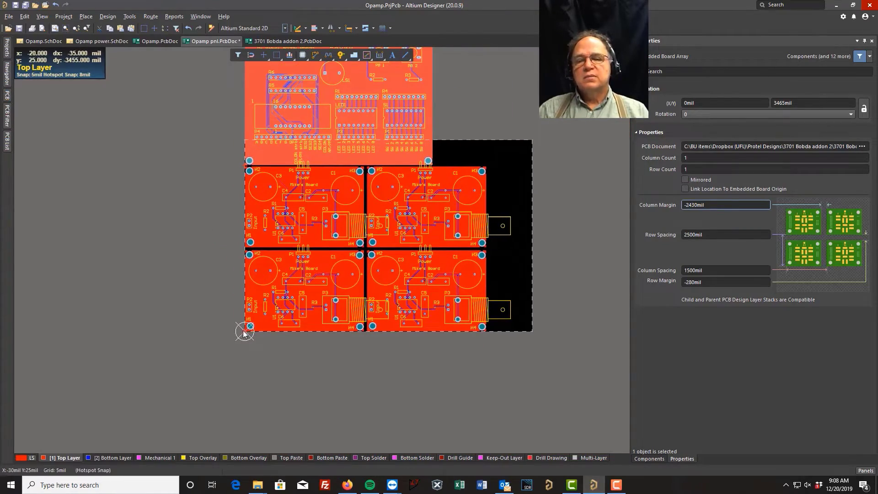
ctrl+scroll(245, 333, up, 8)
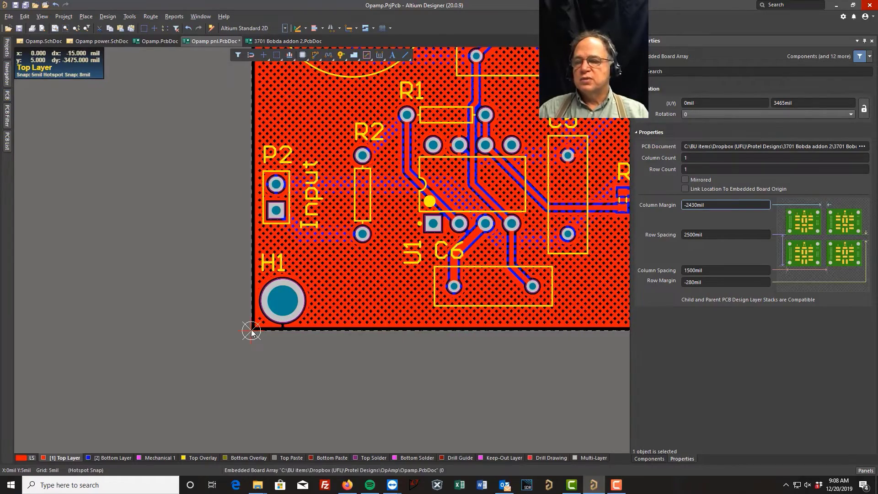
ctrl+scroll(252, 333, down, 6)
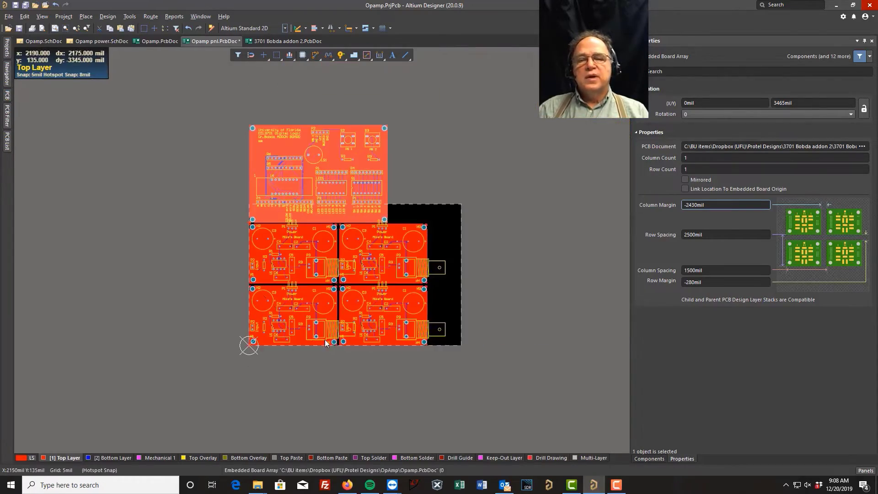
click(364, 331)
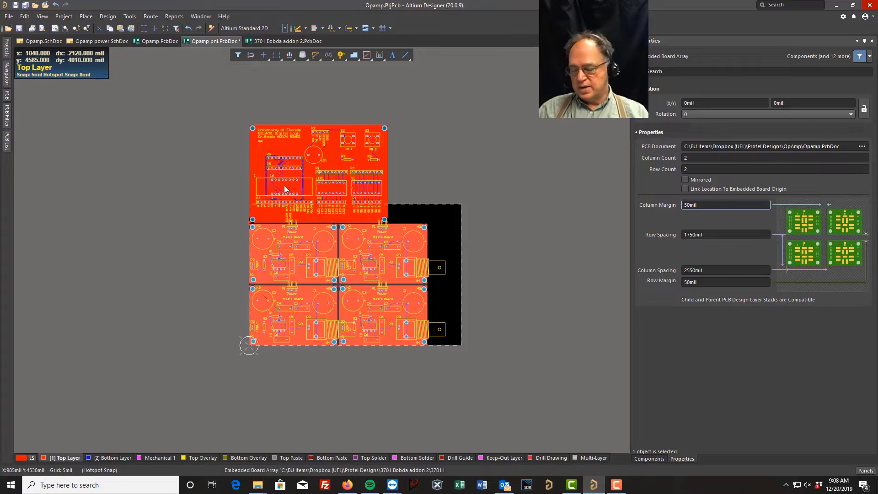
ctrl+scroll(515, 198, down, 2)
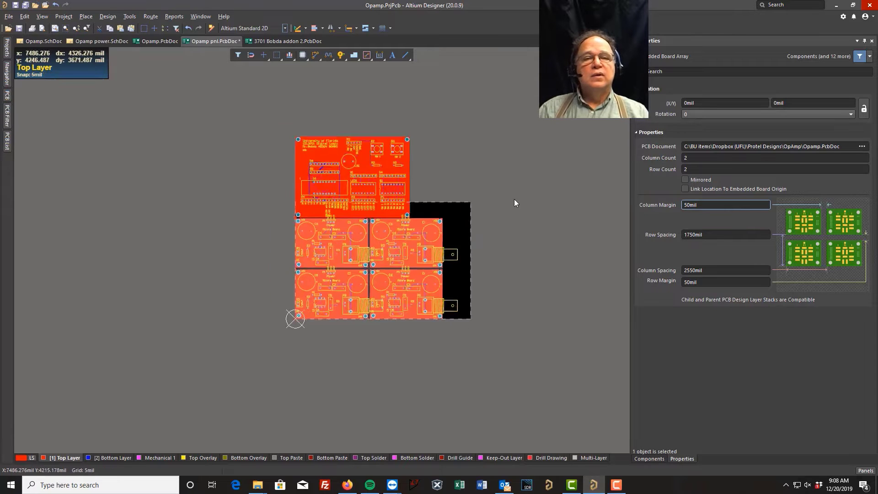
ctrl+scroll(514, 200, up, 4)
right_drag(424, 172, 502, 164)
scroll(482, 191, up, 1)
scroll(483, 199, down, 1)
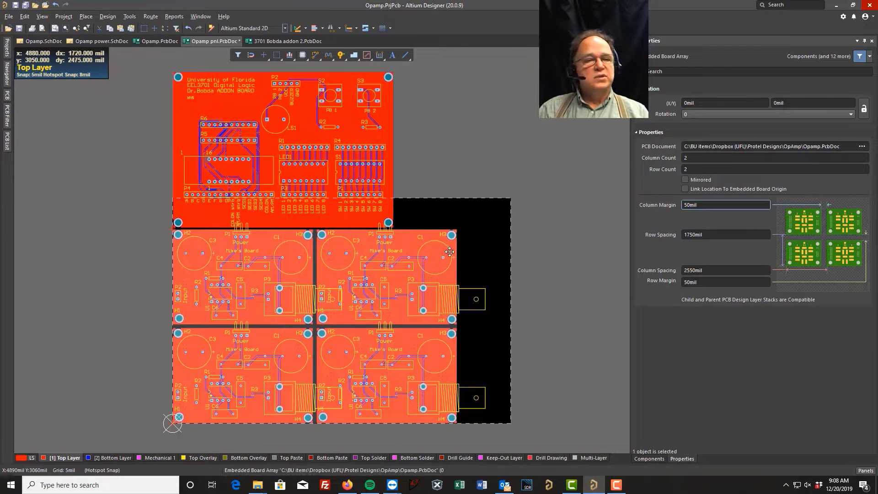
Step: Clear the Opamp board array selection and make the Keep-Out Layer the active layer
click(865, 41)
click(578, 110)
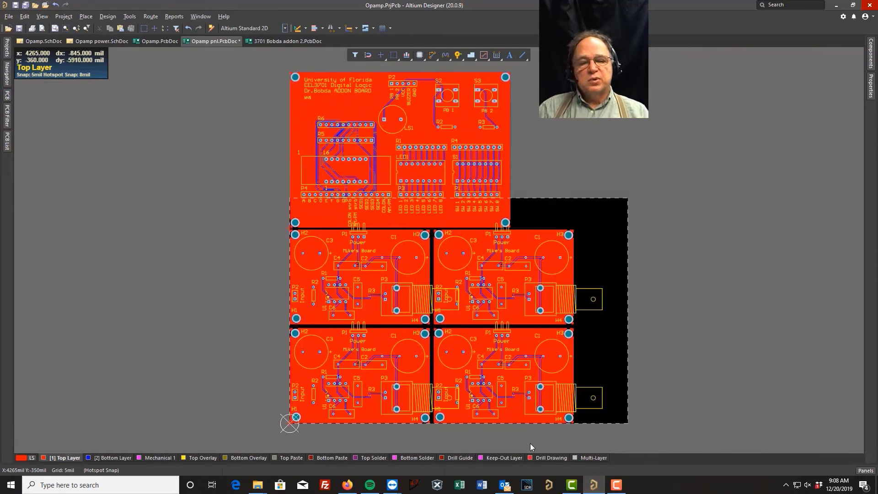
click(501, 459)
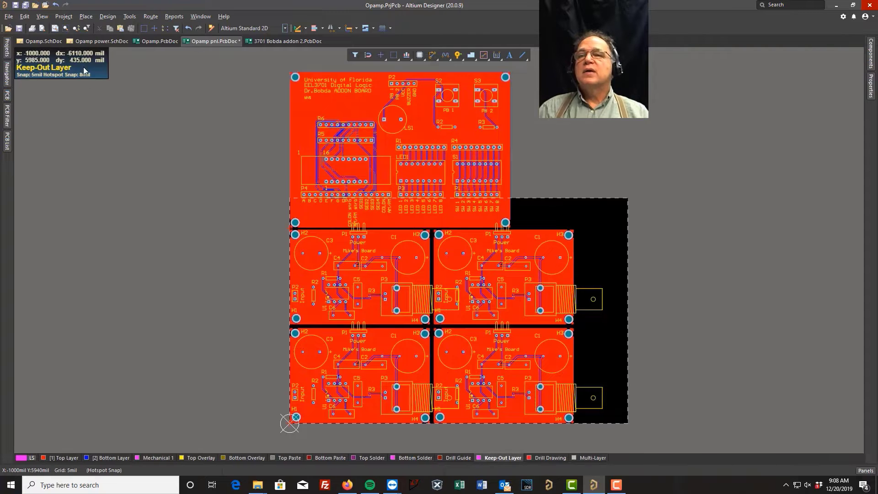
Step: Place a keepout track along the panel's left edge from the origin at X 0 mil, Y 0 mil to X 0 mil, Y 6240 mil
click(92, 17)
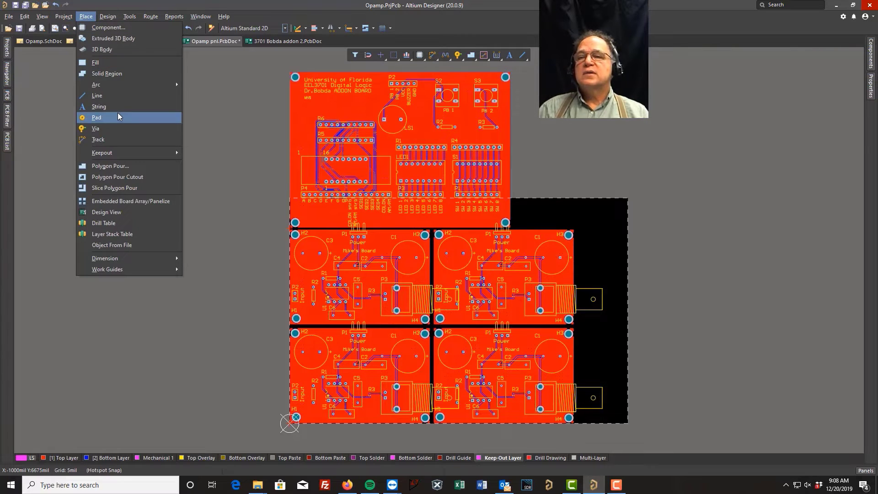
mouse_move(140, 153)
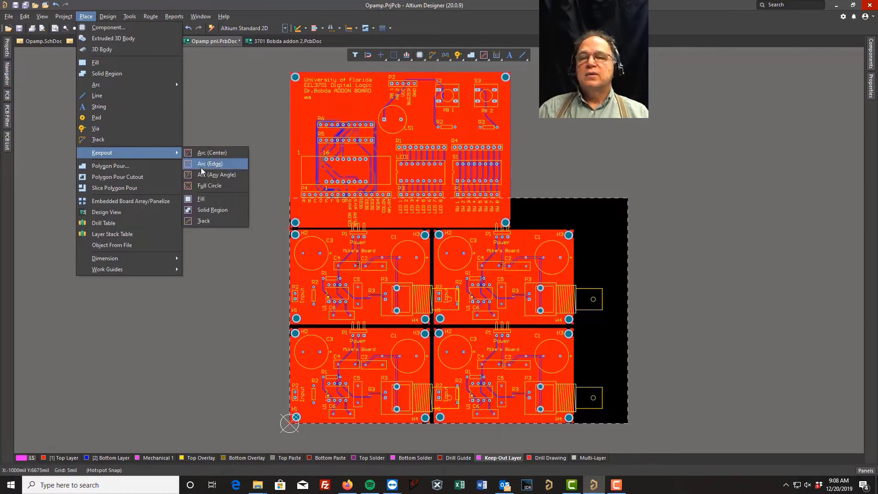
click(205, 220)
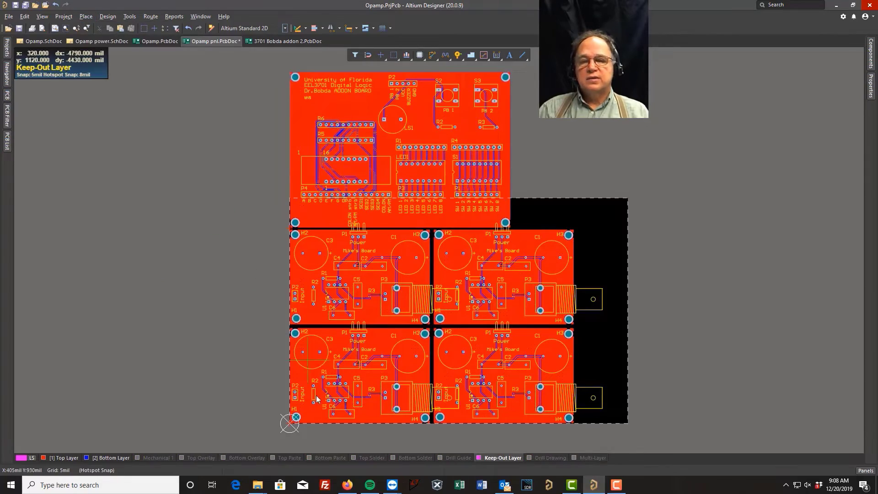
ctrl+scroll(288, 428, up, 8)
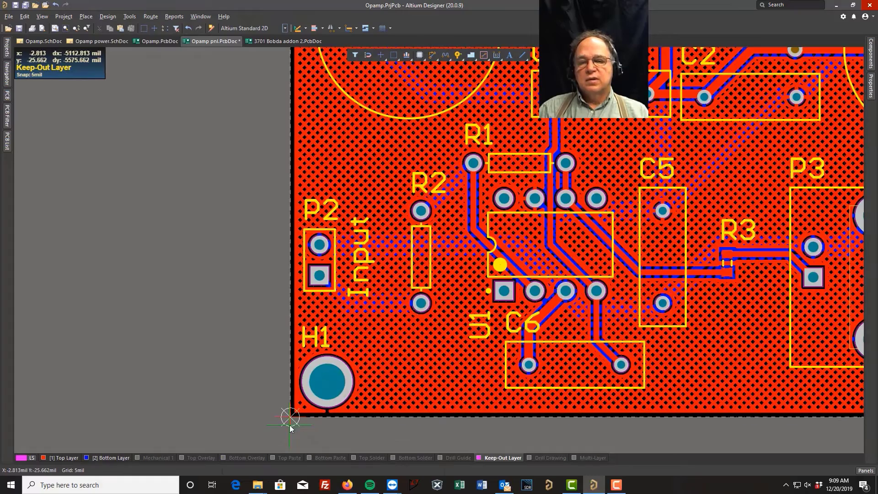
ctrl+scroll(290, 418, up, 3)
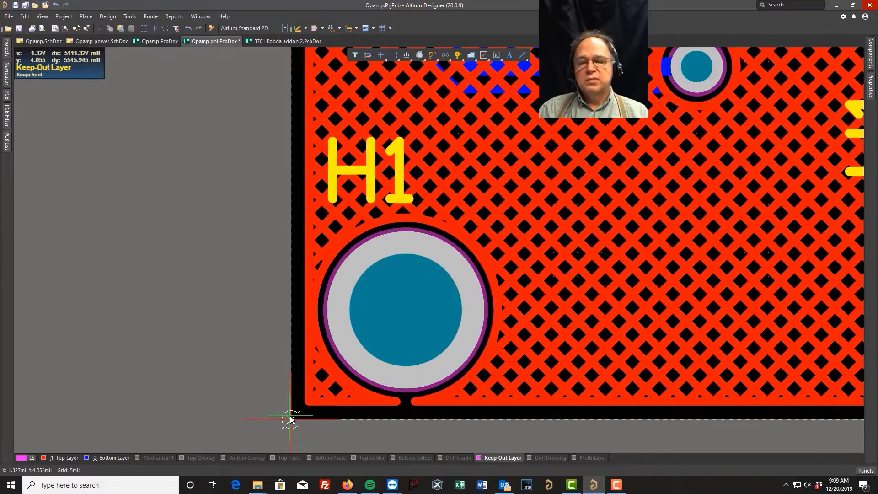
click(291, 419)
ctrl+scroll(291, 418, down, 4)
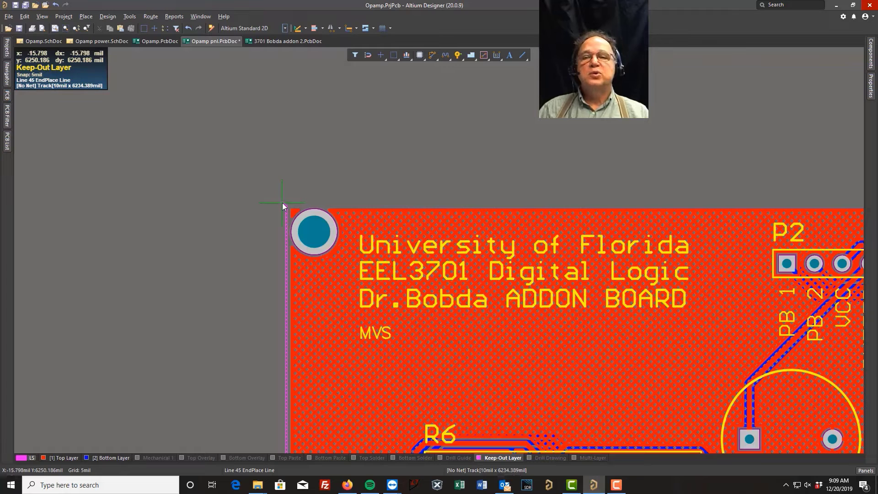
ctrl+scroll(282, 206, up, 2)
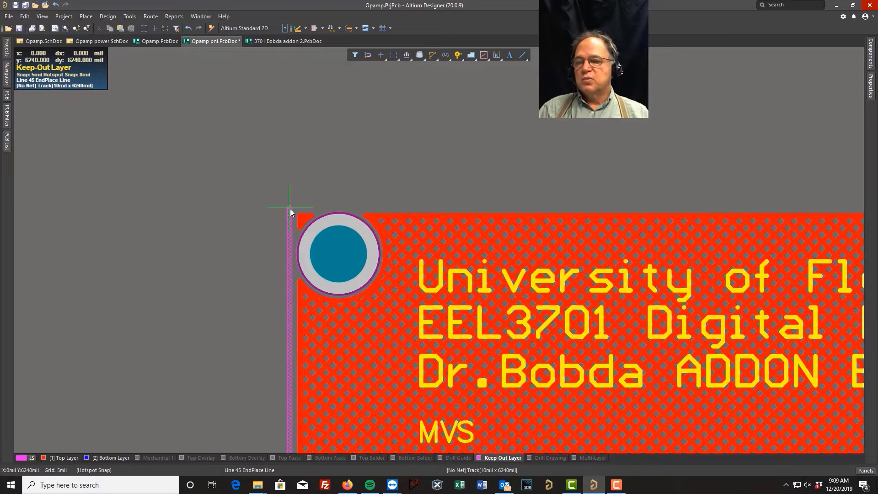
click(290, 210)
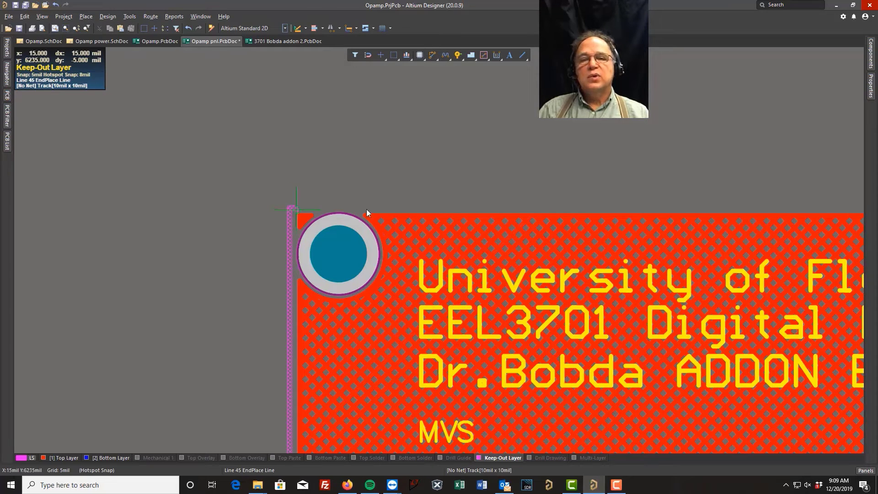
Step: Continue the keepout track along the panel's top edge to X 5050 mil, Y 6240 mil, in line with the Opamp array's right edge
ctrl+scroll(853, 342, down, 4)
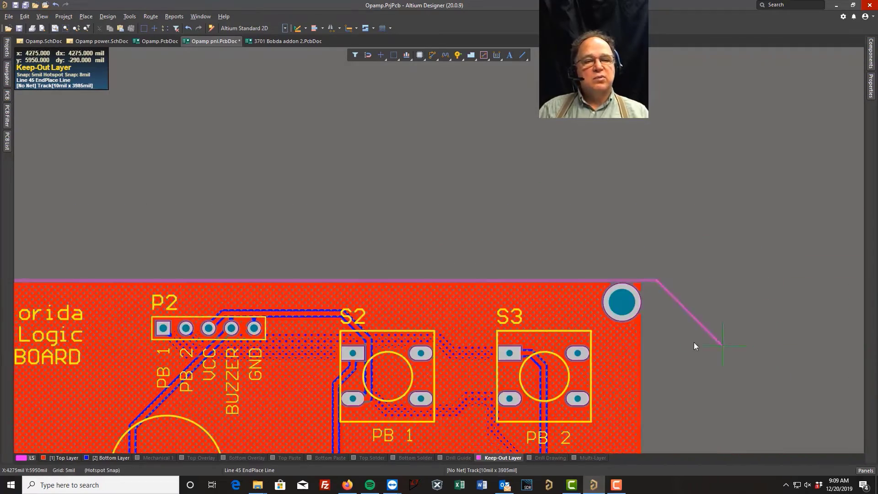
scroll(703, 343, down, 4)
scroll(707, 343, down, 4)
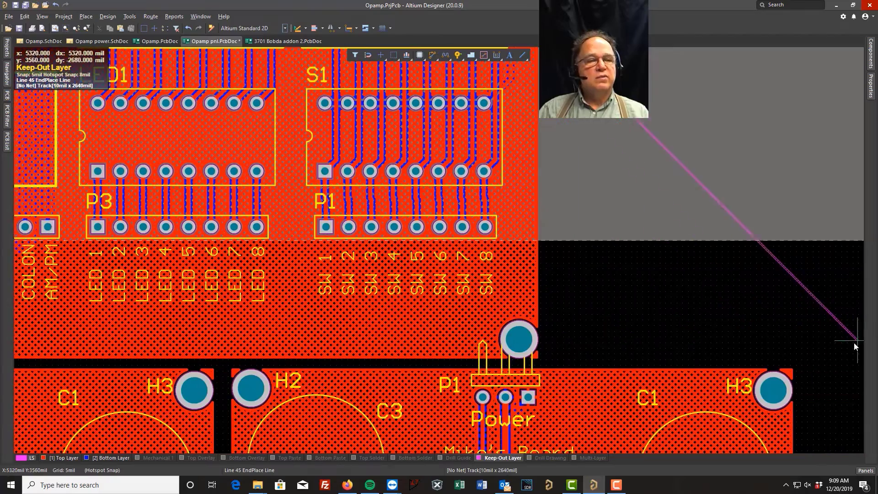
ctrl+scroll(814, 383, down, 2)
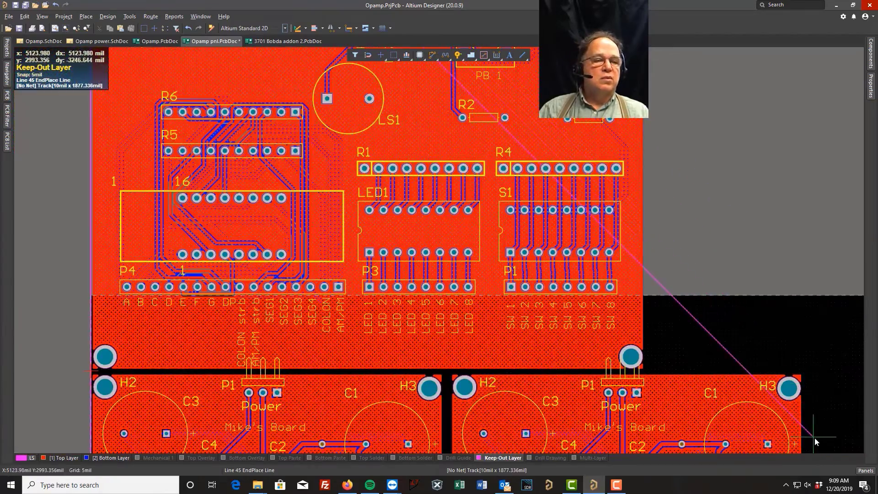
ctrl+scroll(814, 438, up, 5)
ctrl+scroll(816, 438, up, 2)
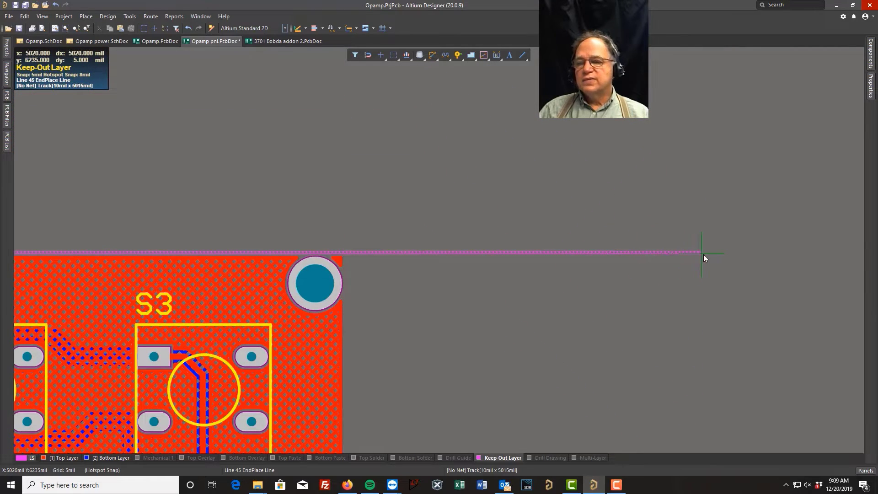
ctrl+scroll(725, 254, up, 3)
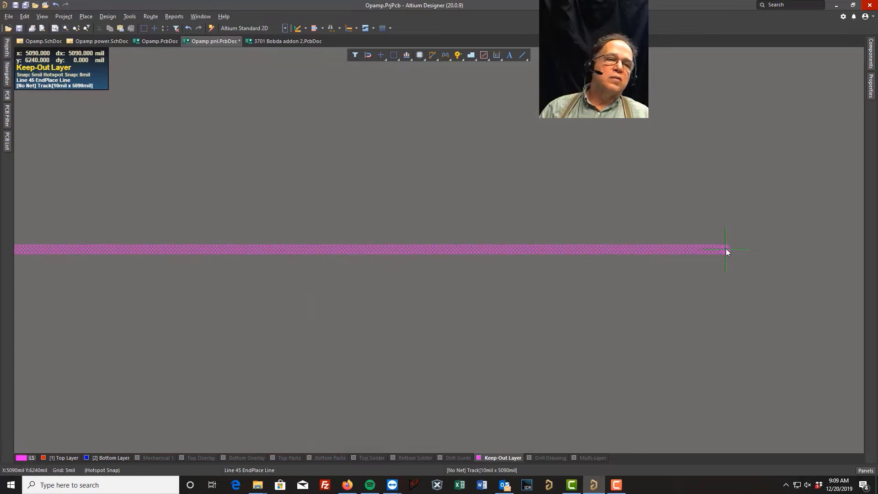
double_click(691, 248)
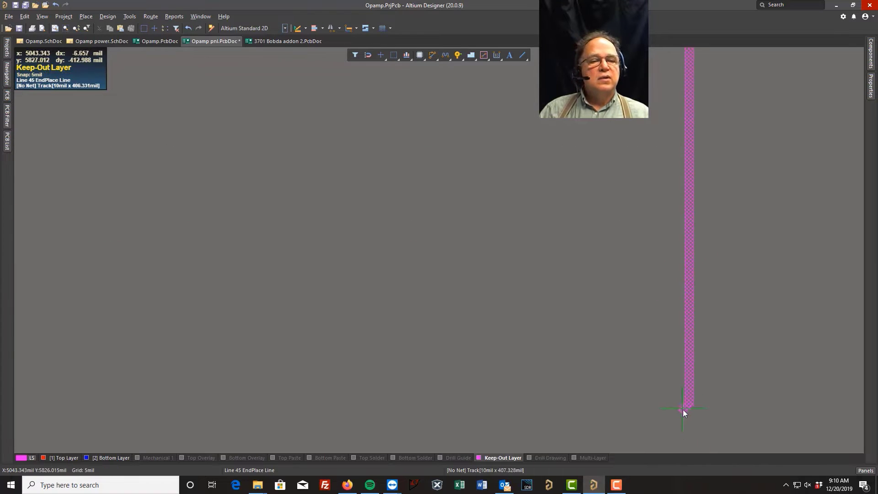
Step: Run the keepout track down the panel's right edge to X 5050 mil, Y 0 mil, and close the outline at the origin
ctrl+scroll(691, 411, down, 4)
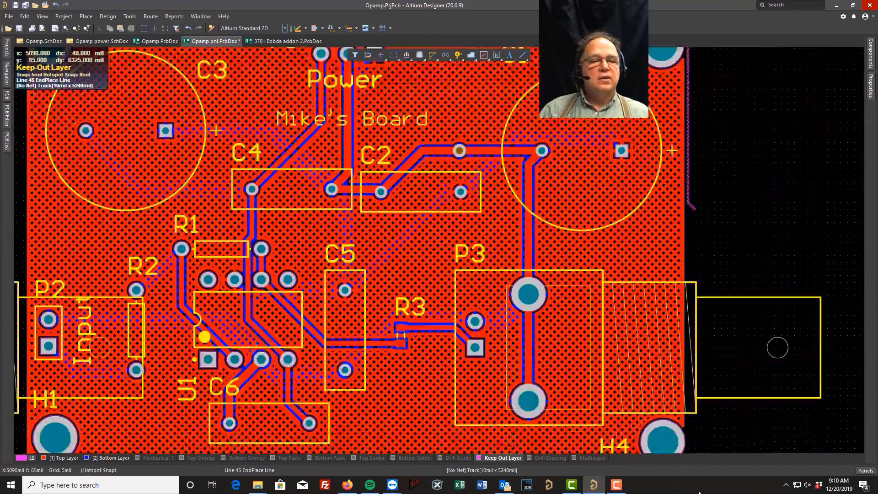
ctrl+scroll(703, 229, up, 2)
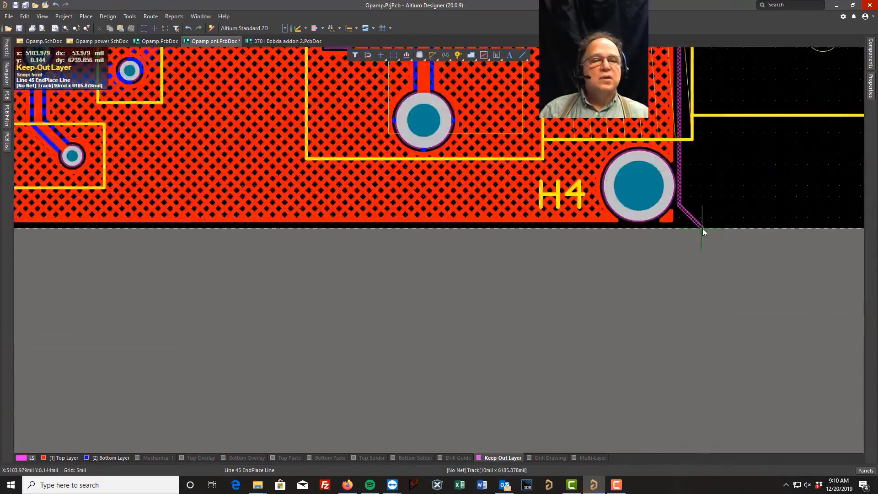
ctrl+scroll(703, 228, up, 2)
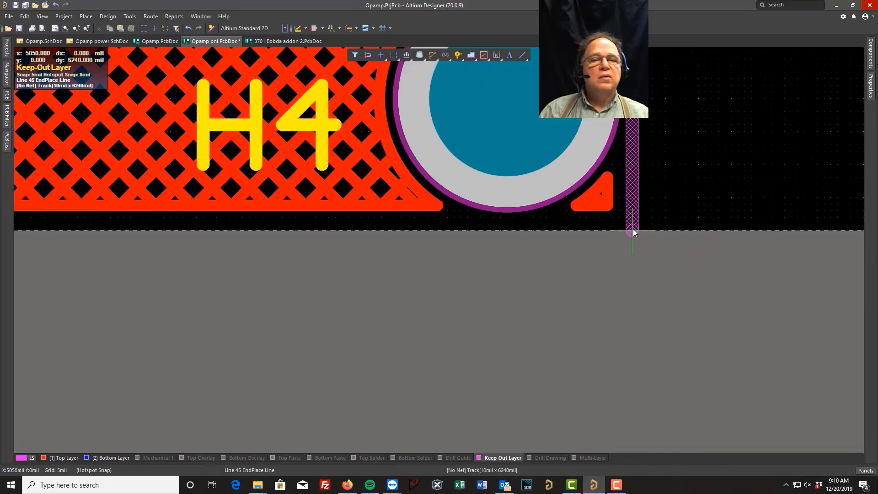
click(633, 231)
ctrl+scroll(635, 229, down, 4)
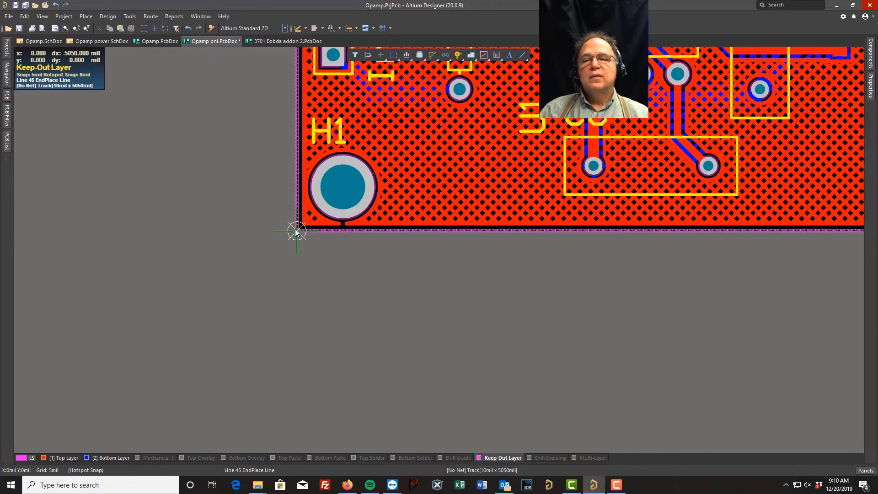
click(297, 231)
right_click(296, 231)
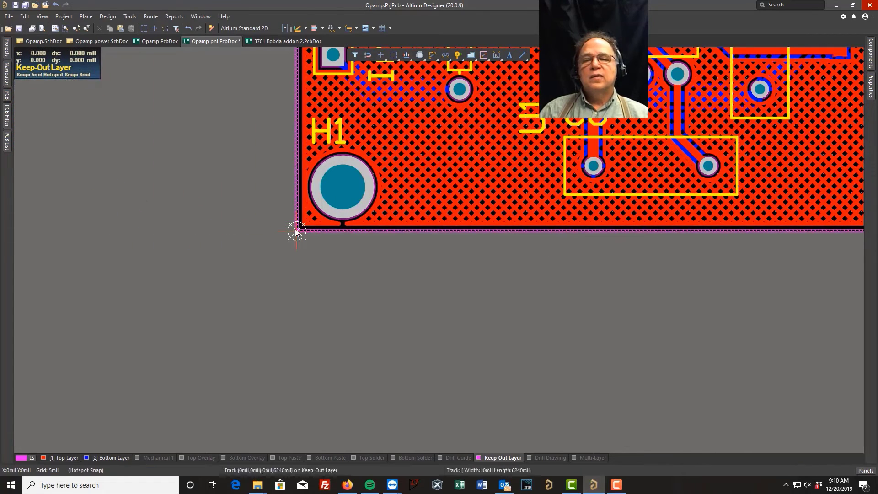
Step: Select the whole closed keepout outline and define the board shape from the selected tracks
click(297, 160)
key(Tab)
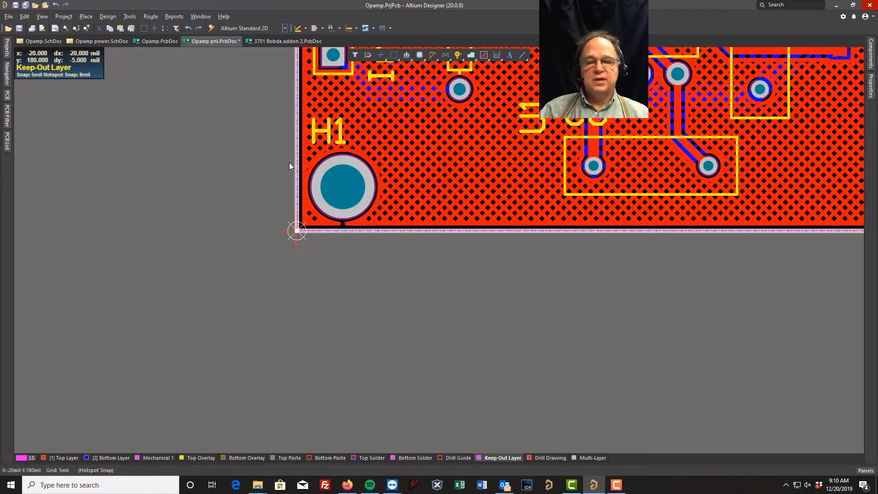
click(108, 17)
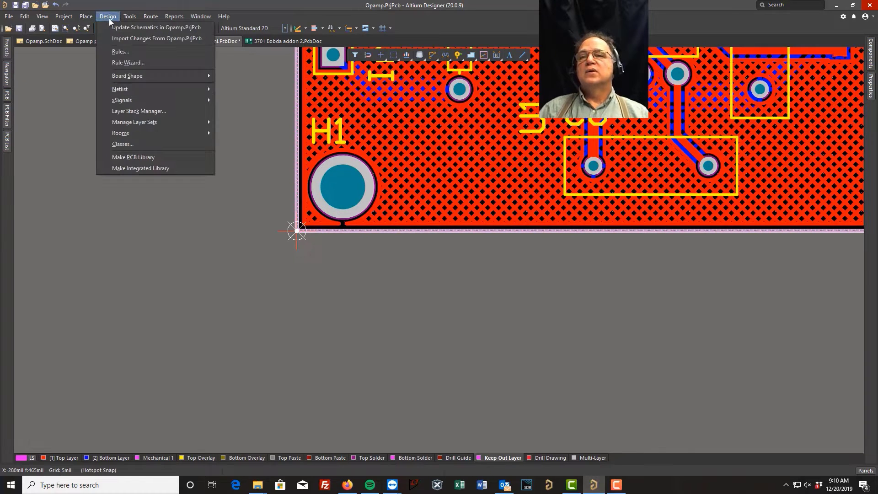
mouse_move(193, 74)
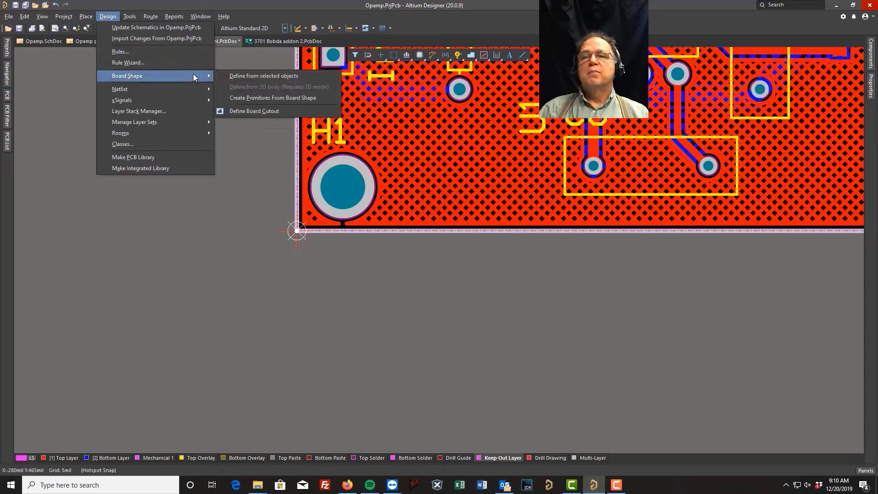
click(251, 76)
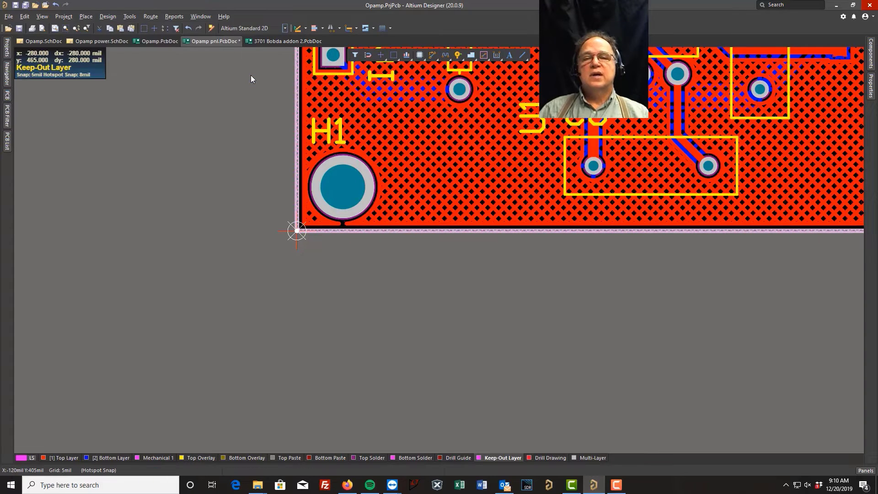
Step: Save the Opamp pnl.PcbDoc panel document and clear the selection of the keepout outline
click(43, 17)
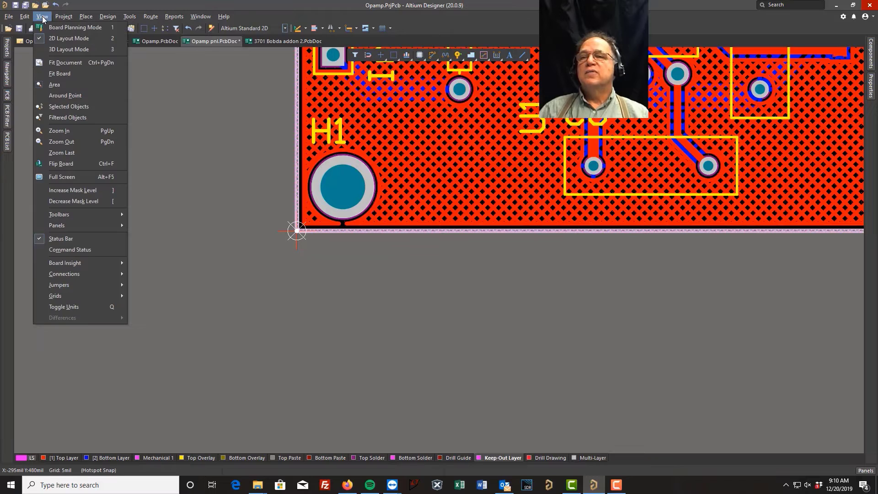
click(59, 73)
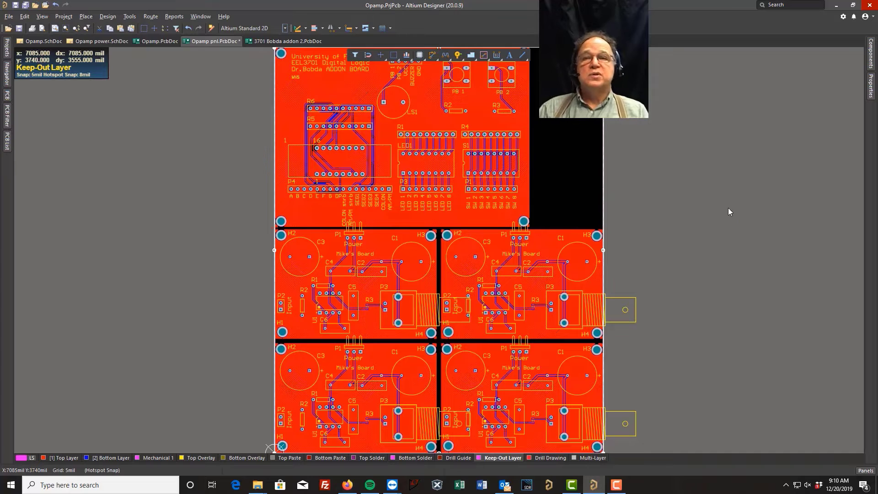
click(15, 5)
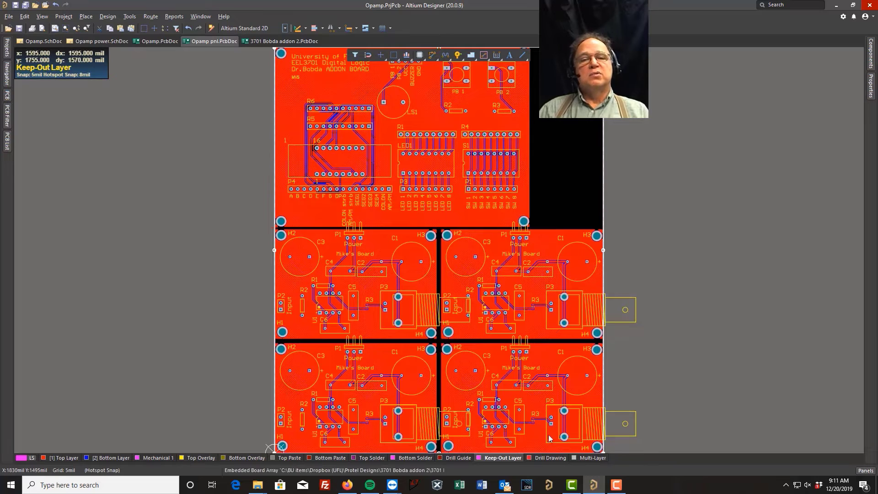
click(164, 193)
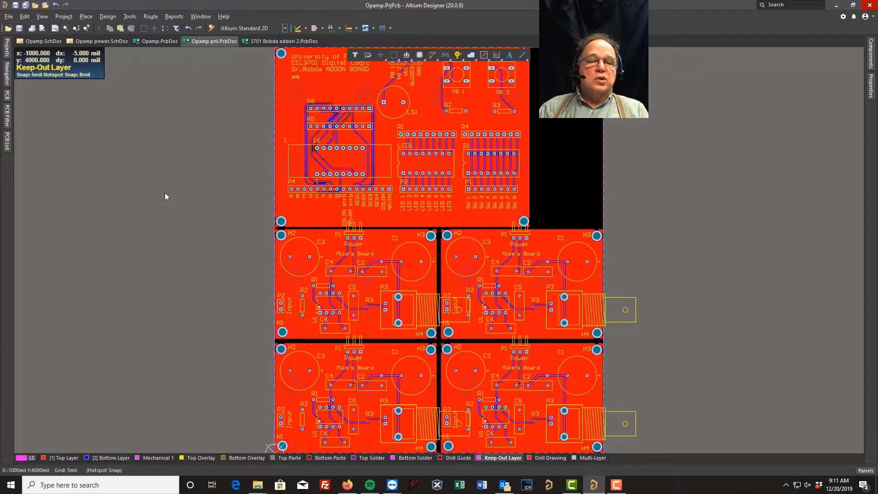